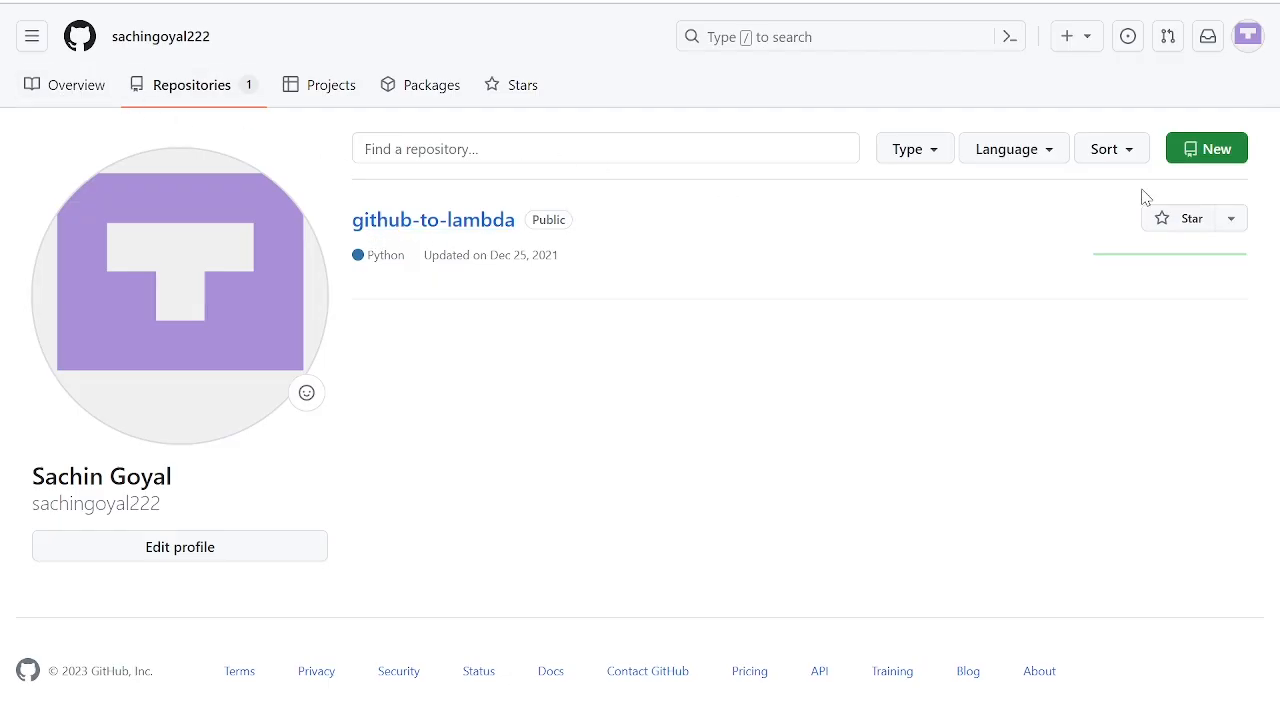
# - Start a new GitHub repository and name it DatabricksEngineerProject
pyautogui.click(1215, 150)
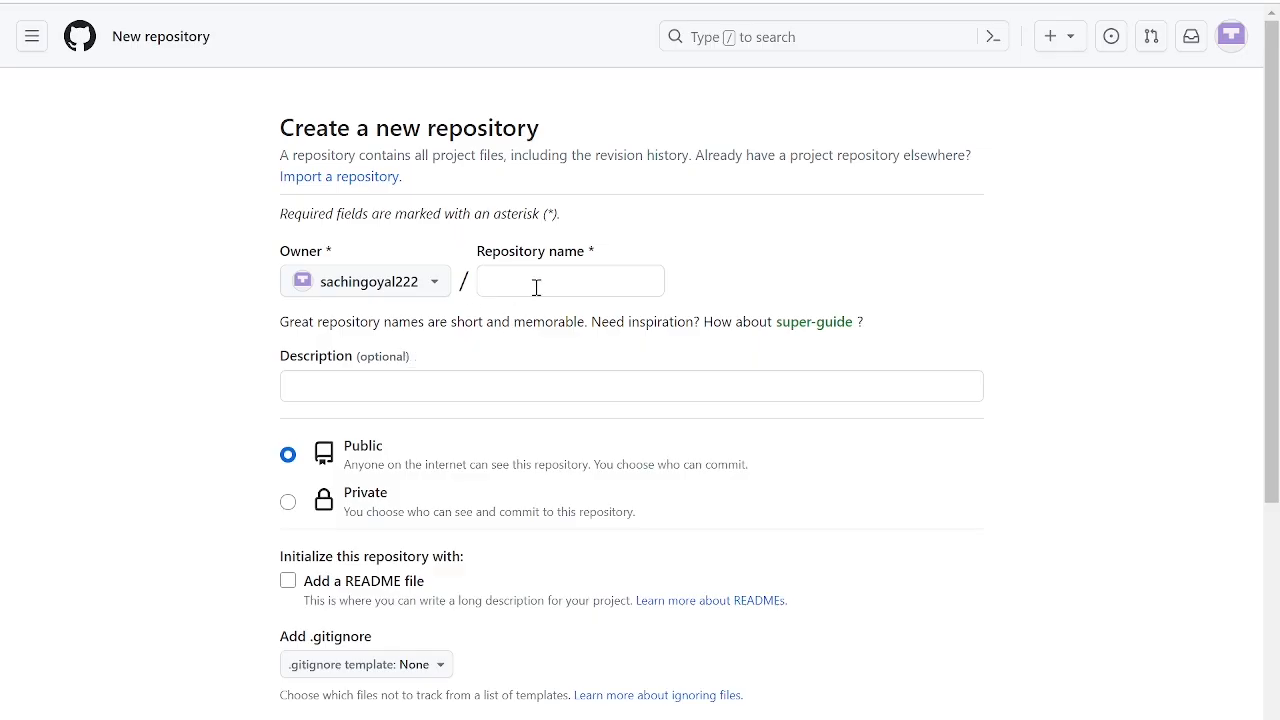
pyautogui.click(542, 283)
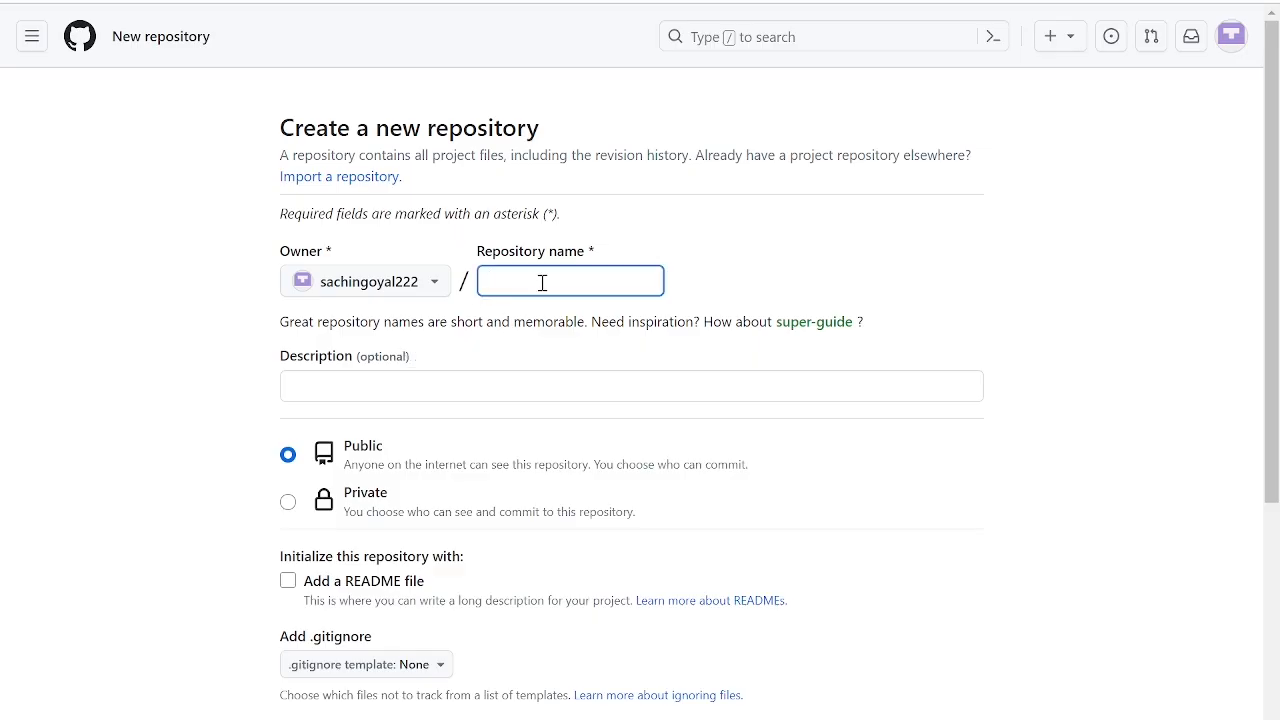
pyautogui.write('D')
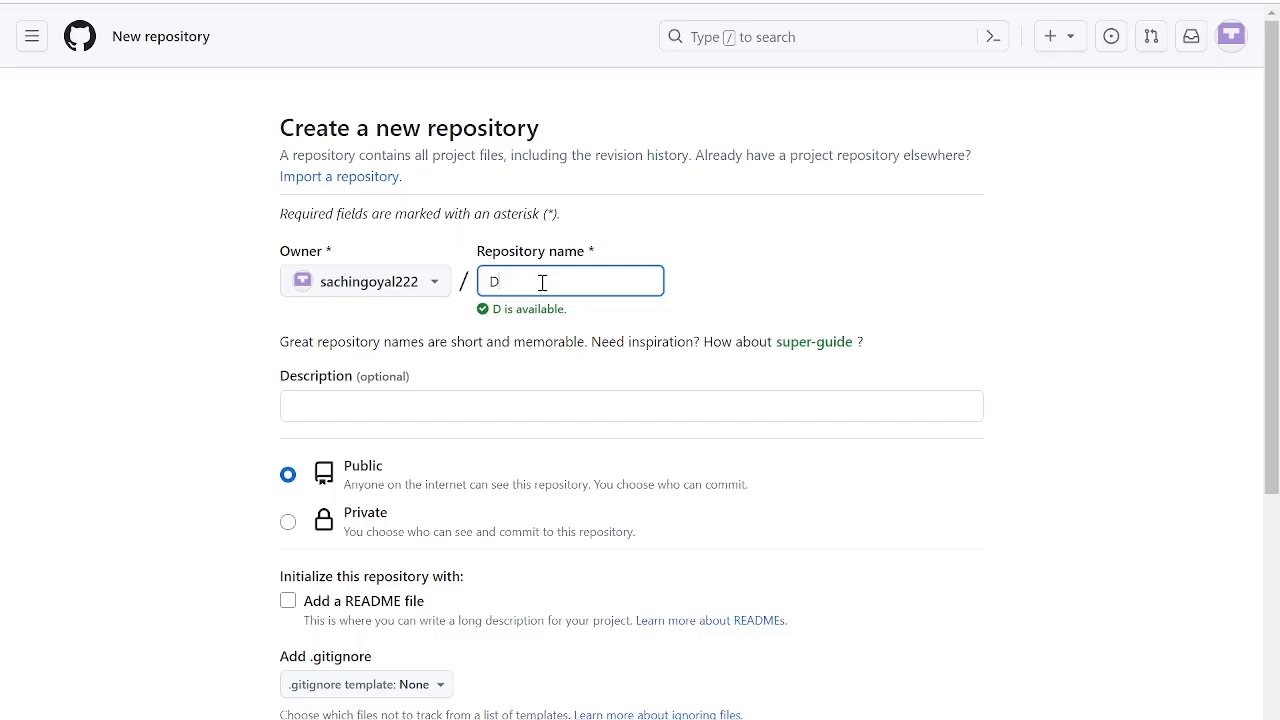
pyautogui.write('atabricksEnine')
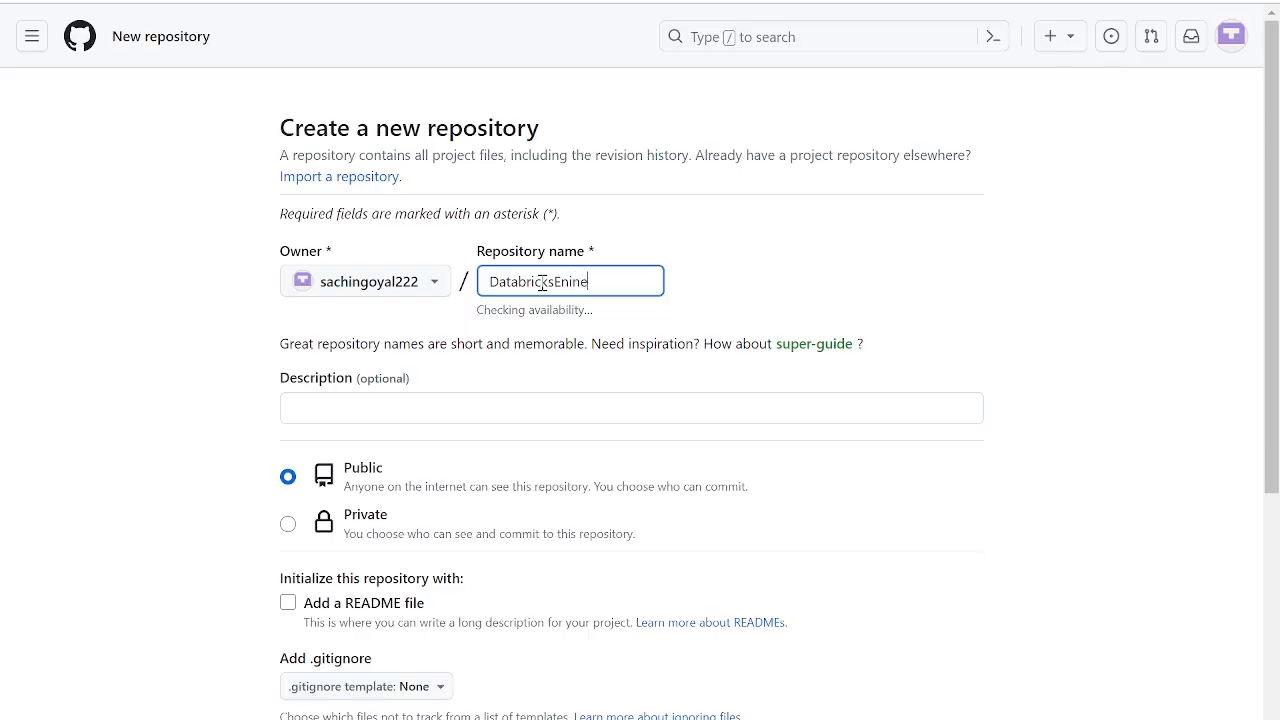
pyautogui.press('BackSpace')
pyautogui.press('BackSpace')
pyautogui.press('BackSpace')
pyautogui.press('BackSpace')
pyautogui.press('BackSpace')
pyautogui.write('gineerProject')
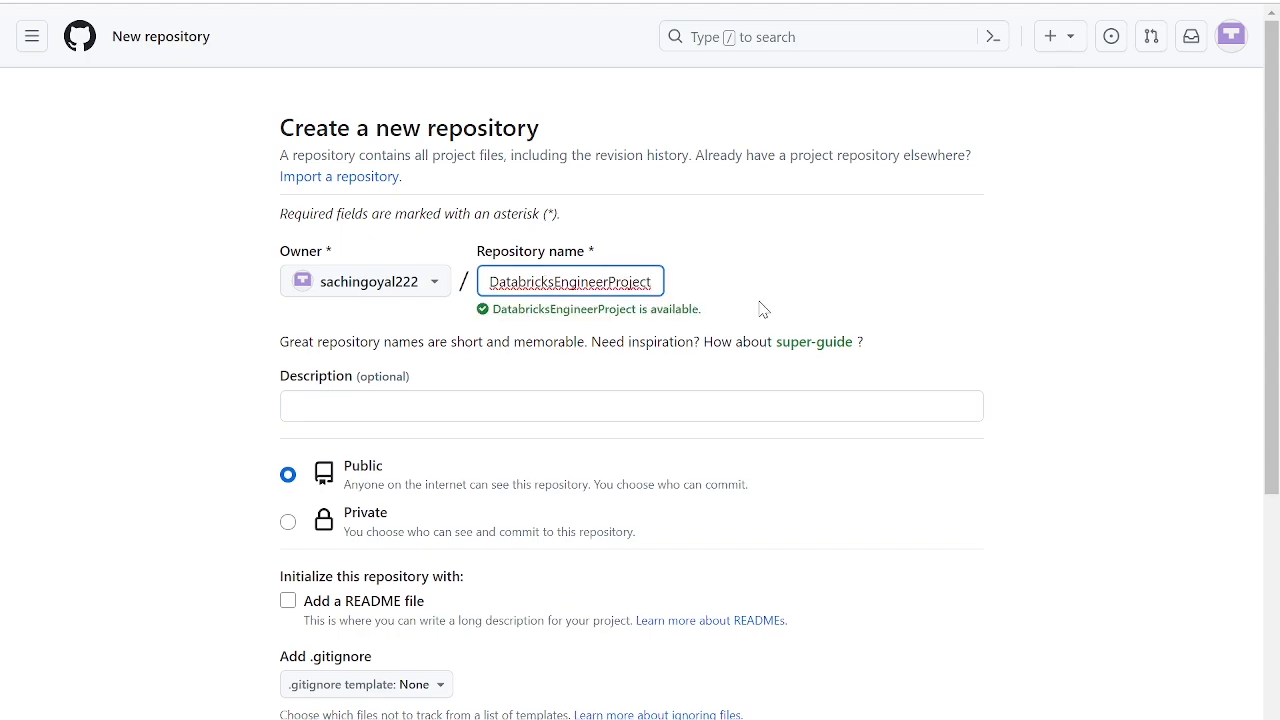
# - Make the repository private and create it without a README, .gitignore or license
pyautogui.scroll(-1, 465, 482)
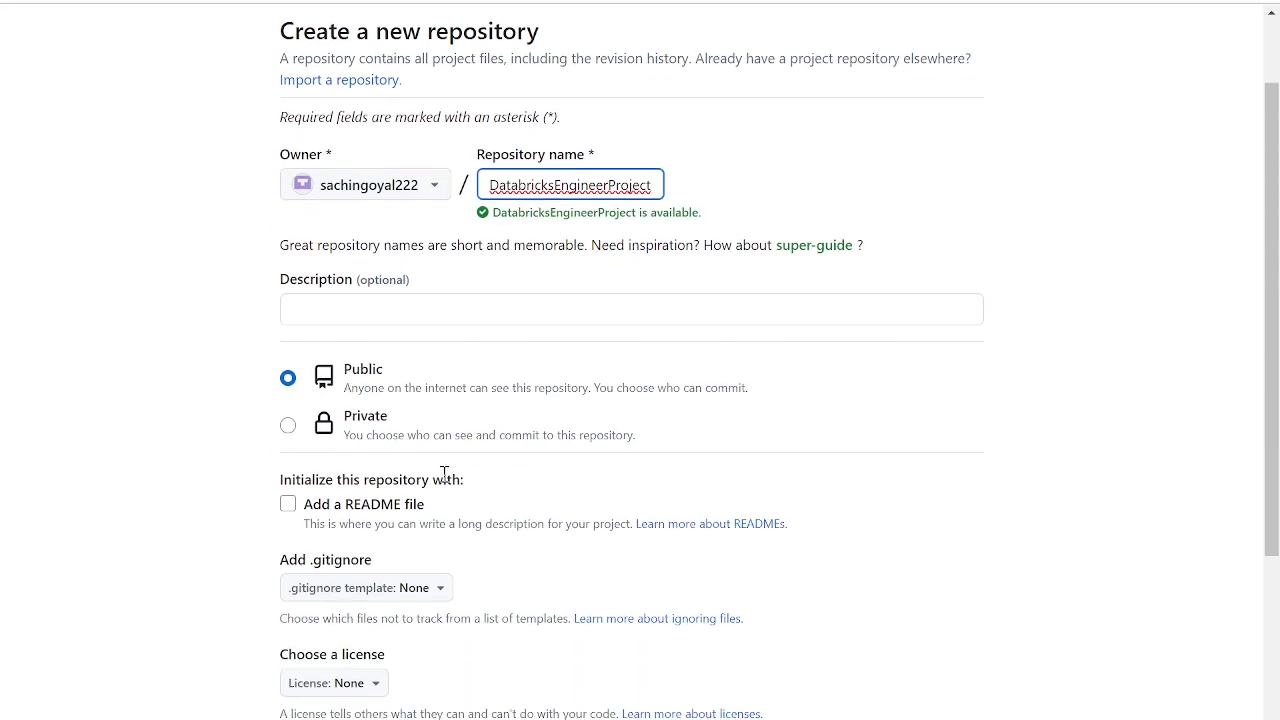
pyautogui.click(290, 428)
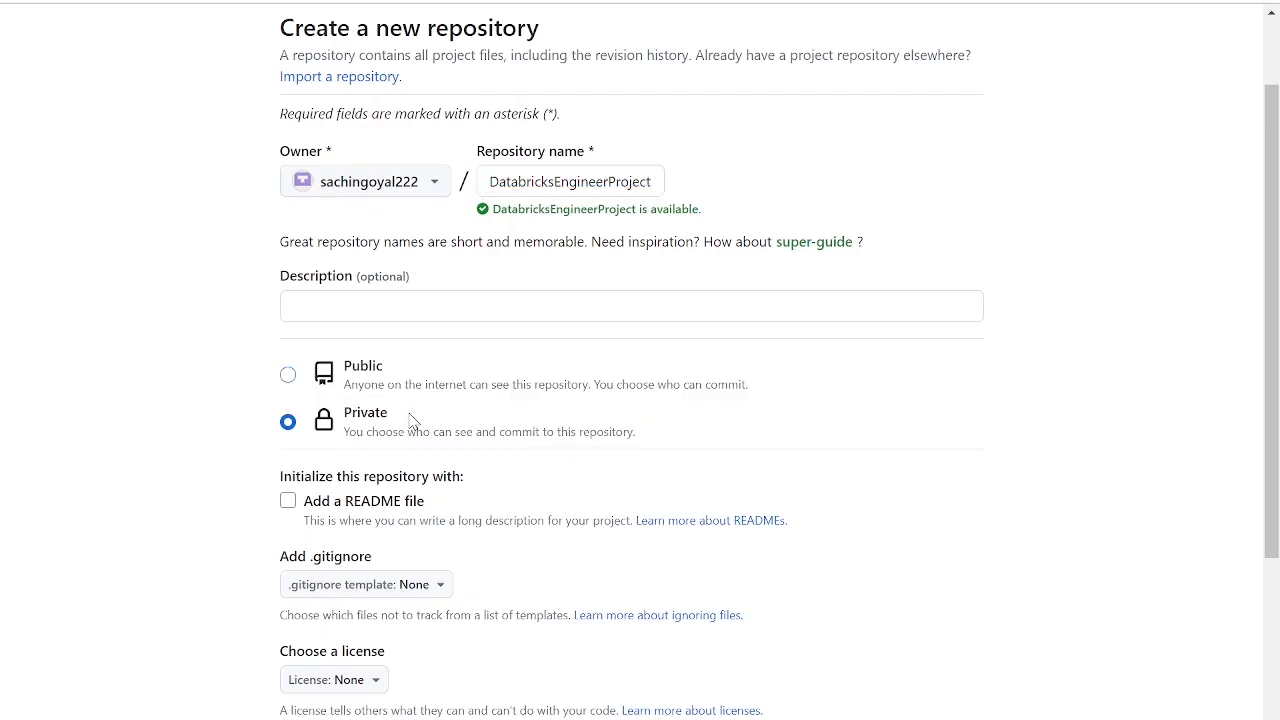
pyautogui.scroll(-1, 410, 421)
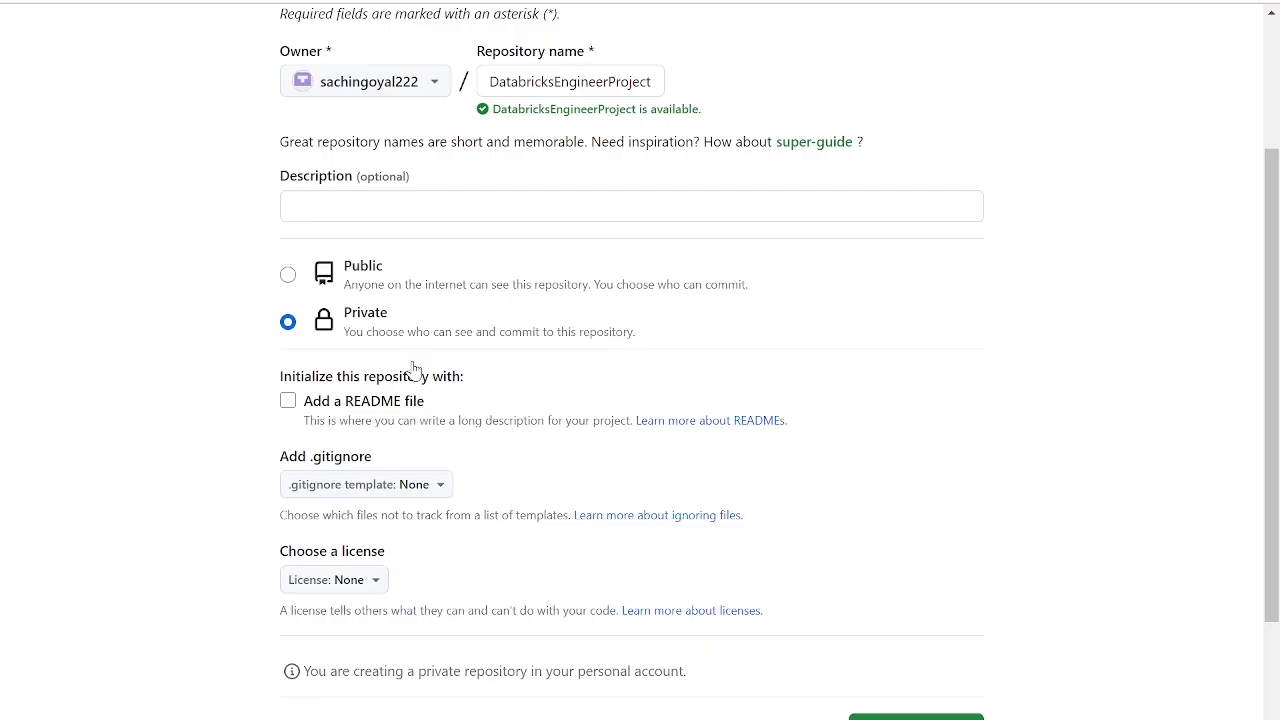
pyautogui.scroll(-2, 509, 440)
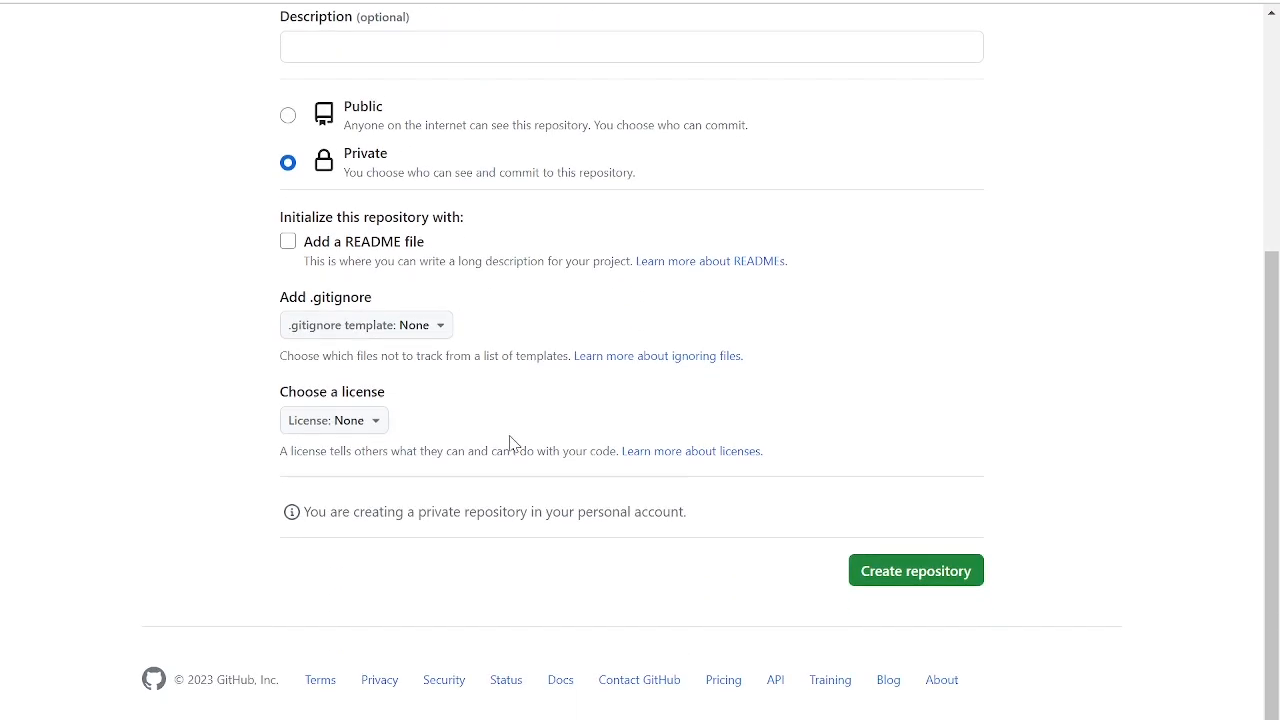
pyautogui.click(902, 578)
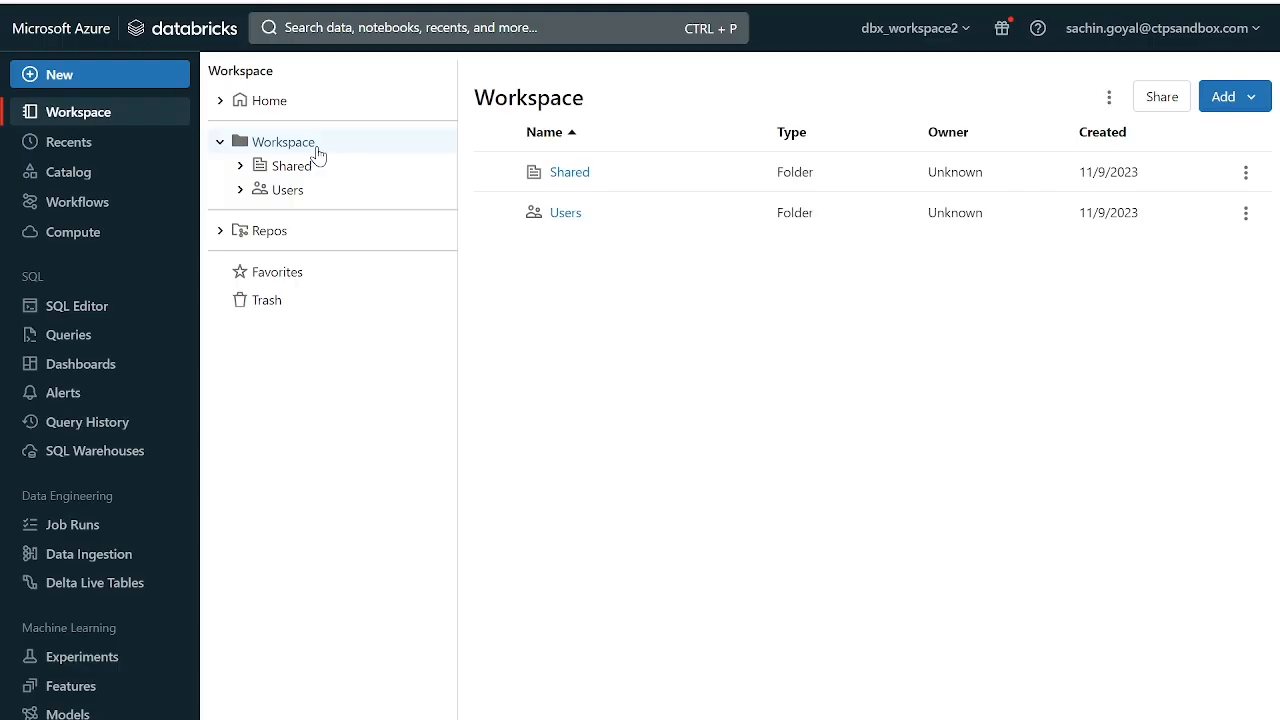
# - Switch to Azure Databricks and add a repo that clones the DatabricksEngineerProject URL with GitHub as the Git provider
pyautogui.click(280, 240)
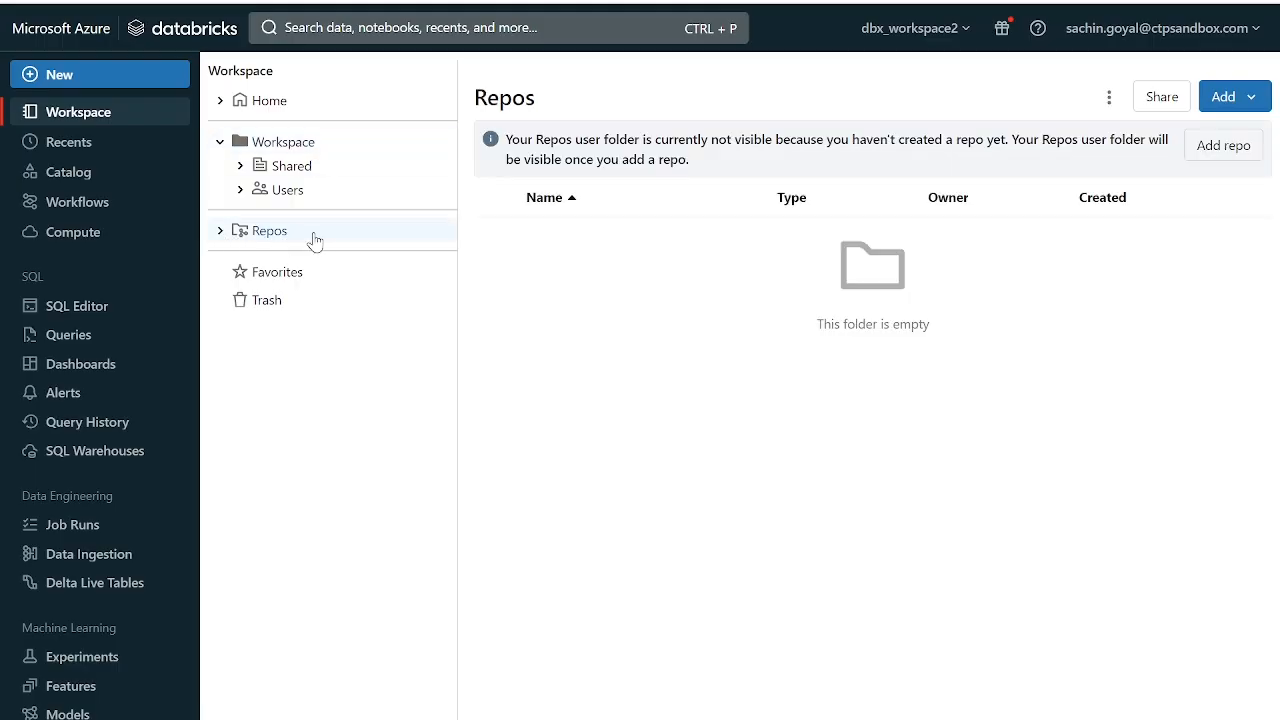
pyautogui.click(1221, 153)
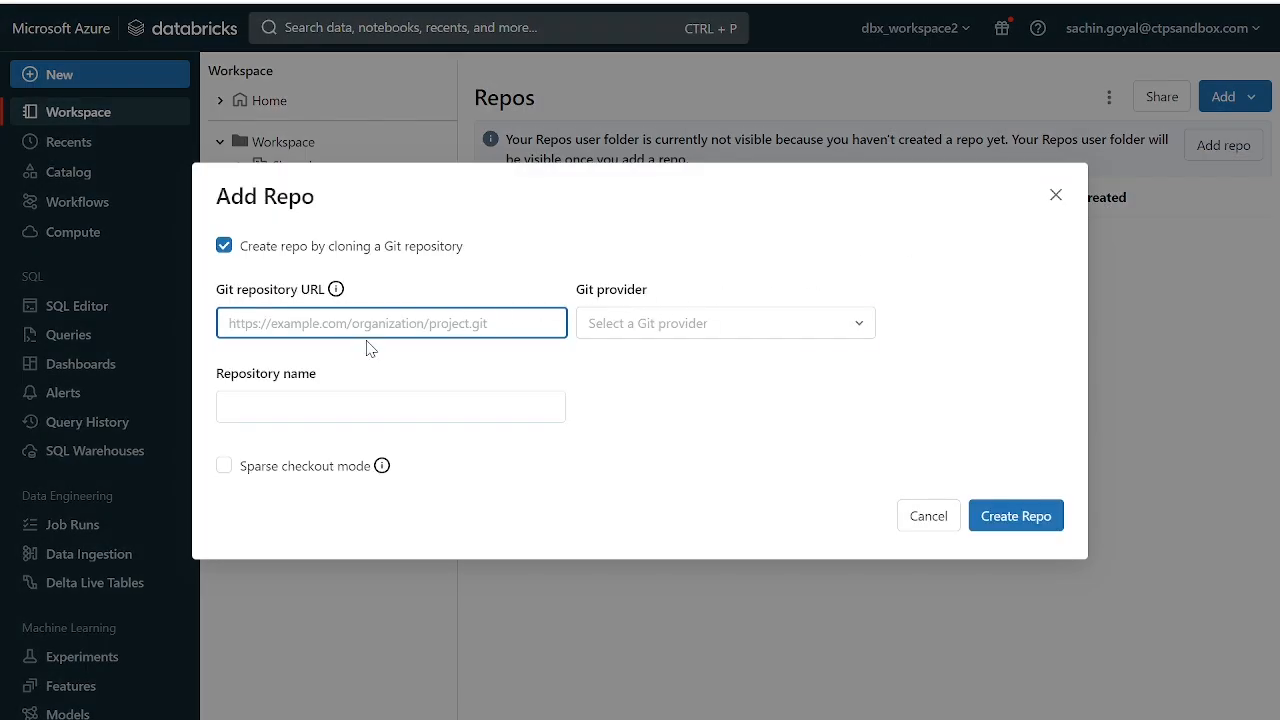
pyautogui.write('https://github.com/sachingoyal222/DatabricksEngineerProject')
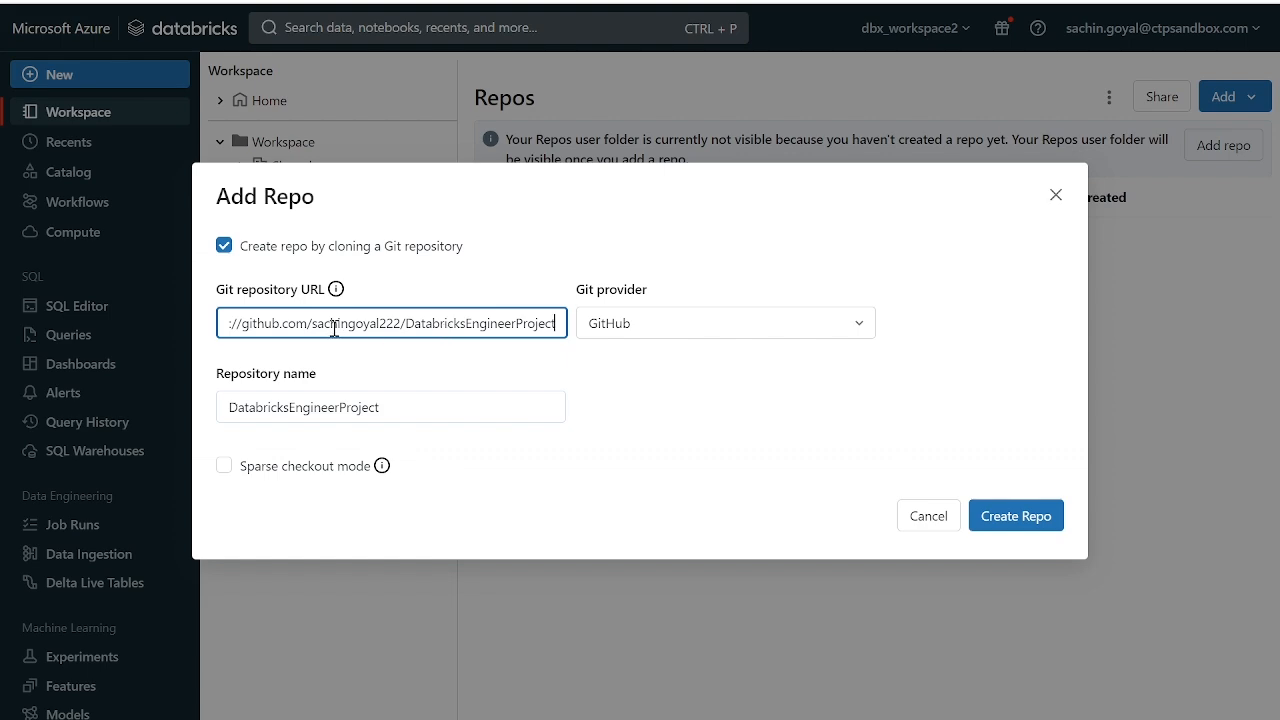
pyautogui.click(676, 328)
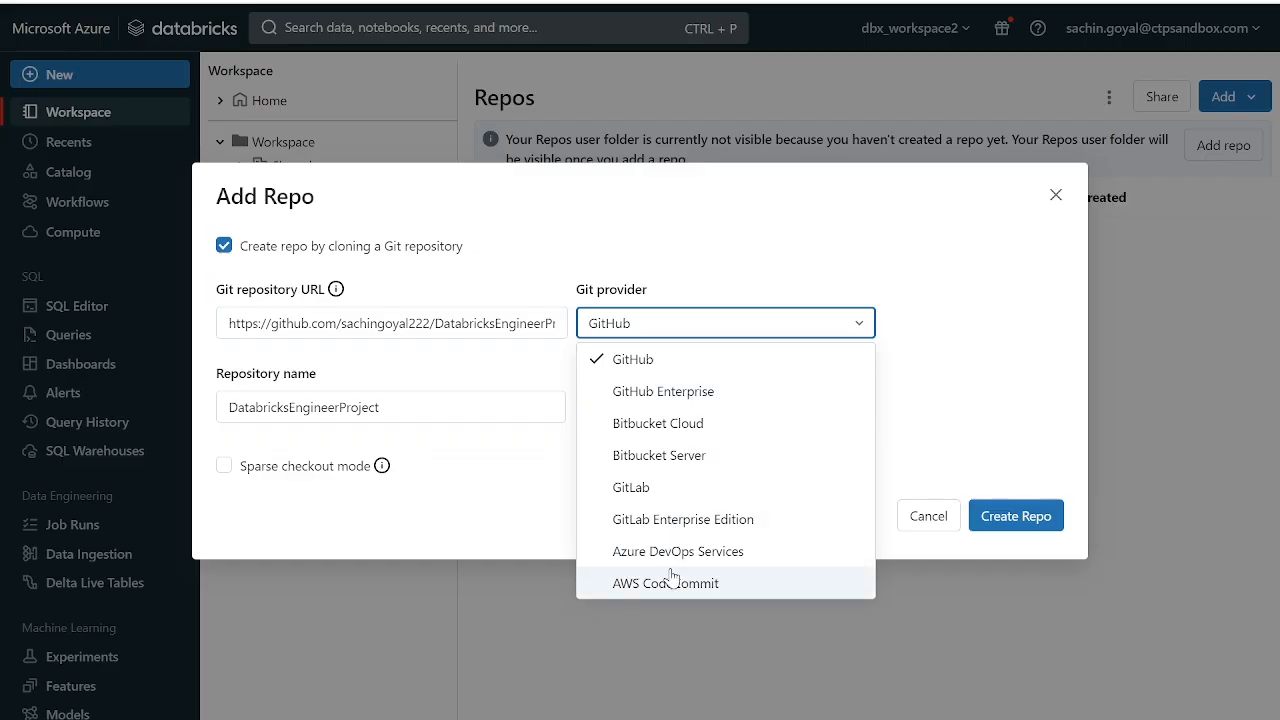
pyautogui.click(965, 338)
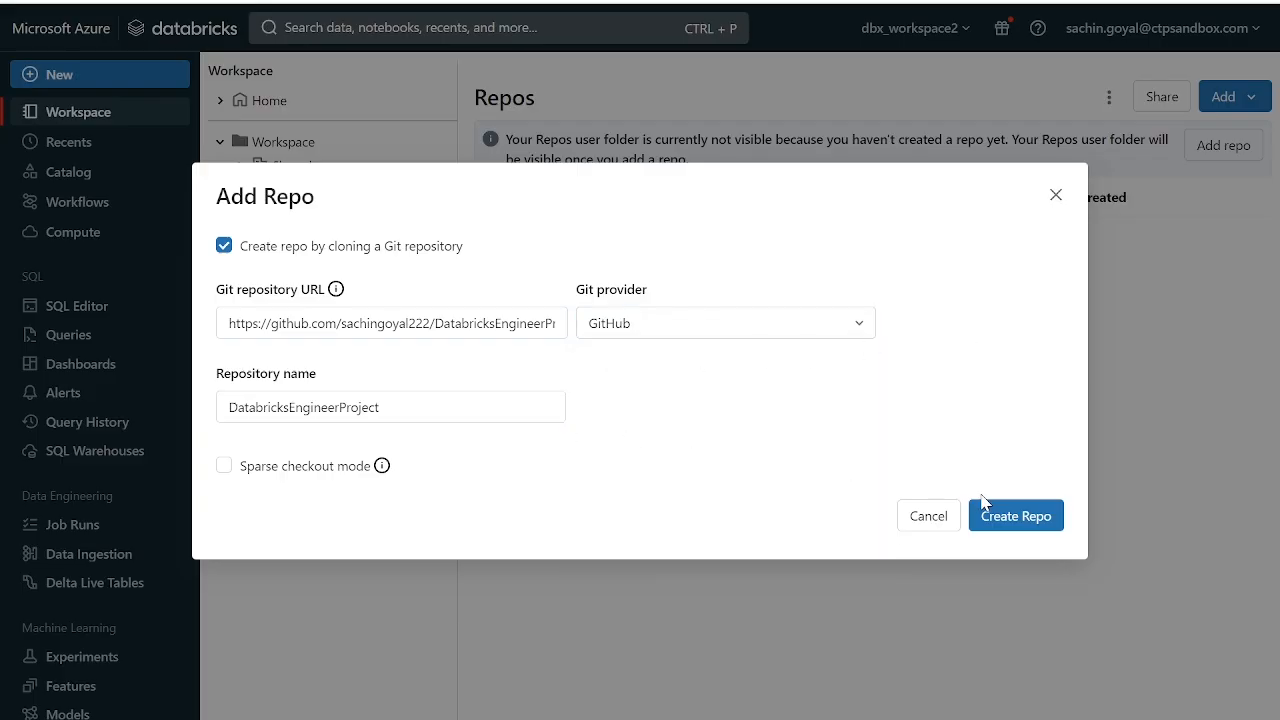
pyautogui.click(1038, 520)
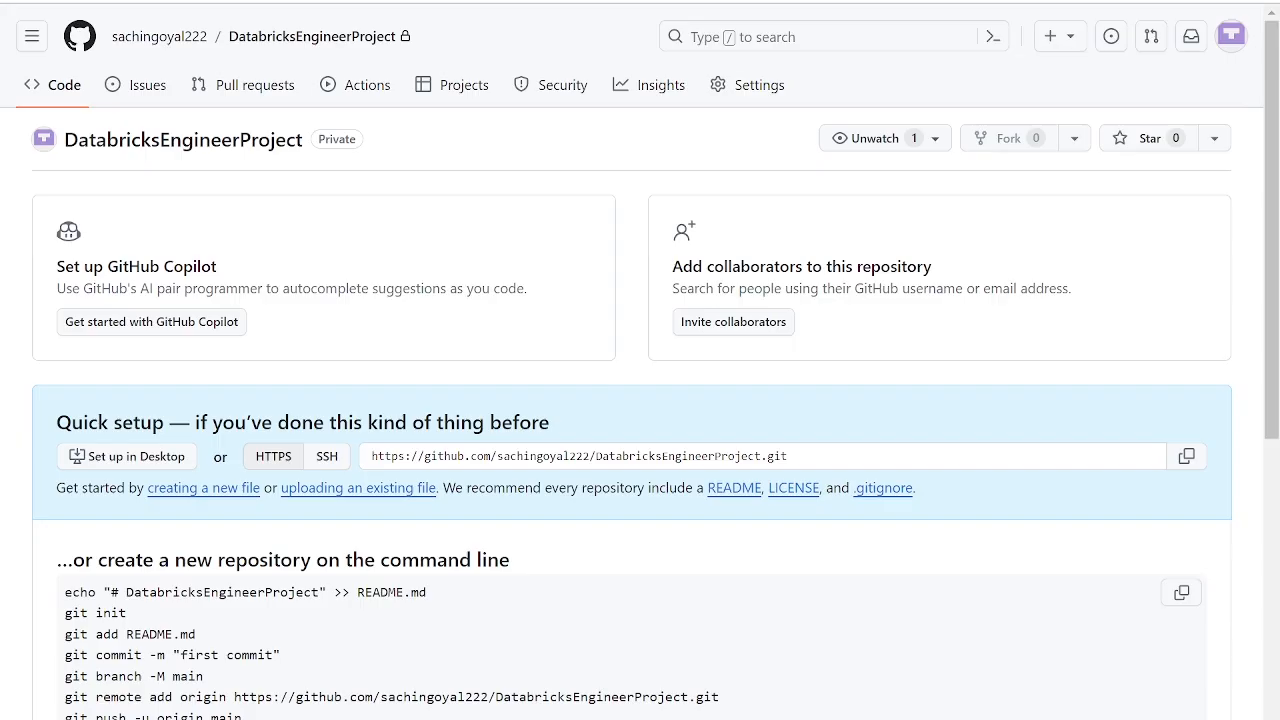
# - Switch to GitHub and open the classic personal access tokens page in the account's developer settings
pyautogui.click(1233, 38)
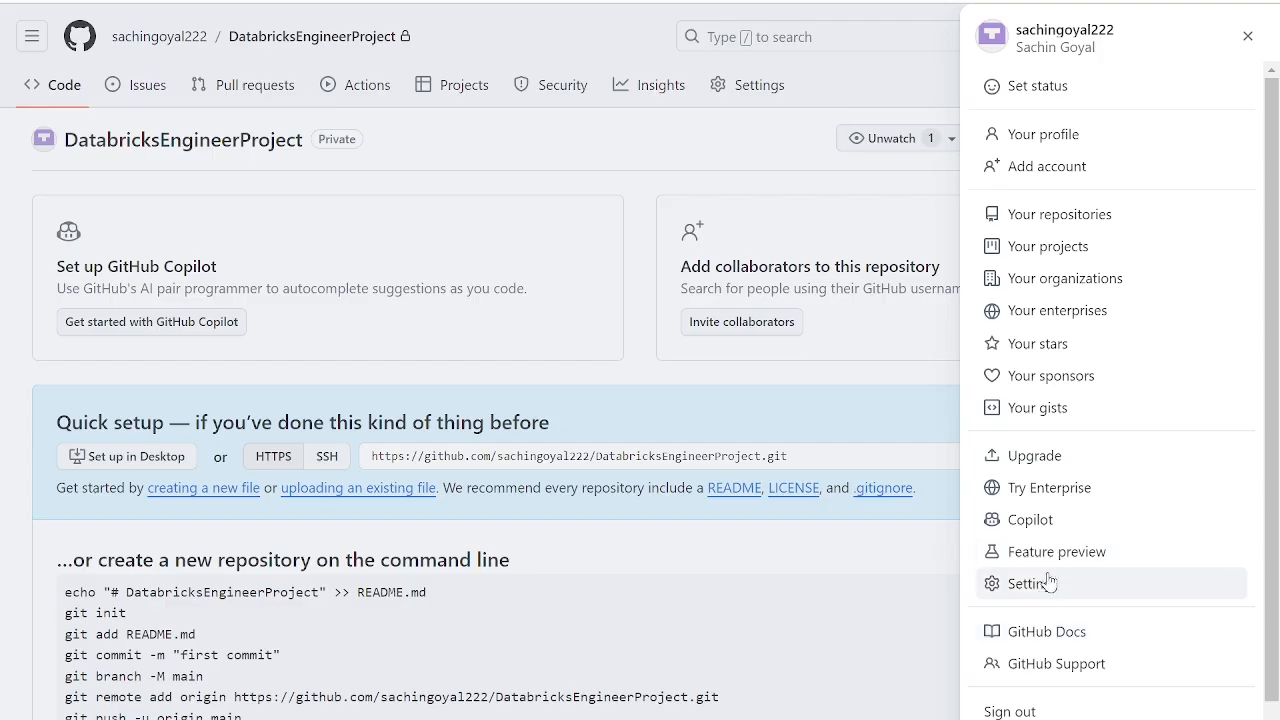
pyautogui.click(1040, 586)
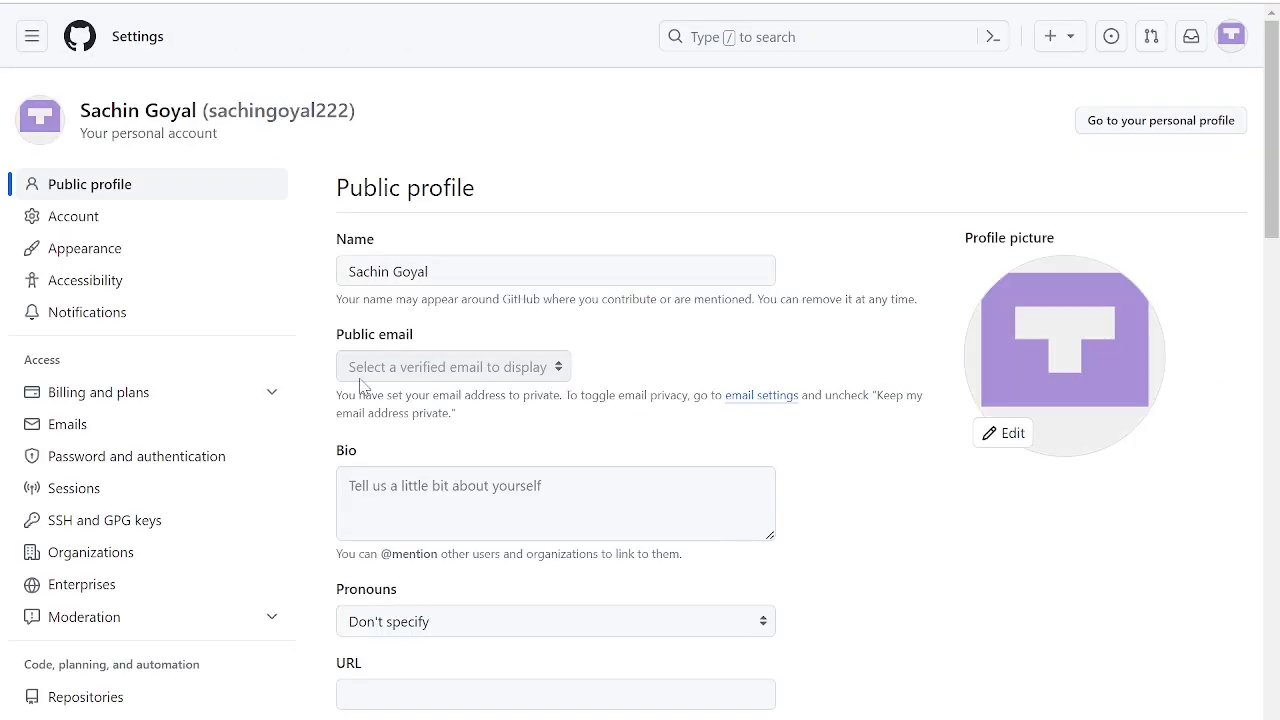
pyautogui.scroll(-9, 151, 509)
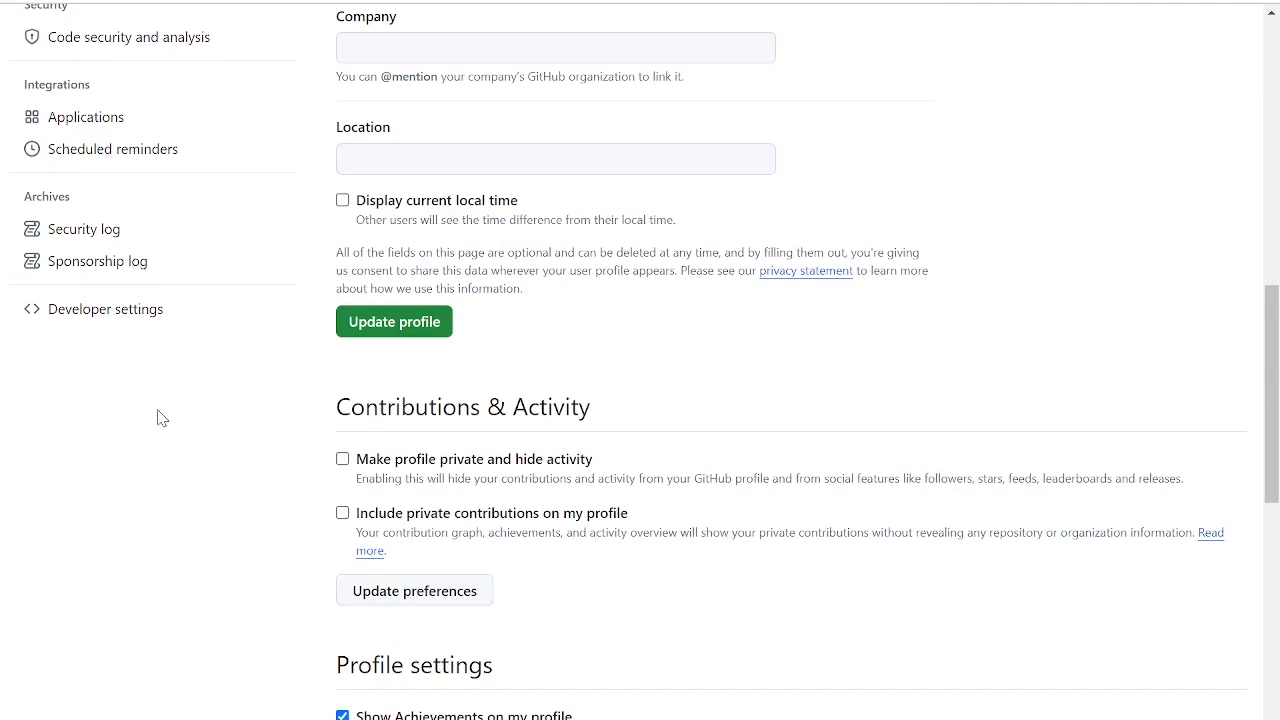
pyautogui.click(124, 313)
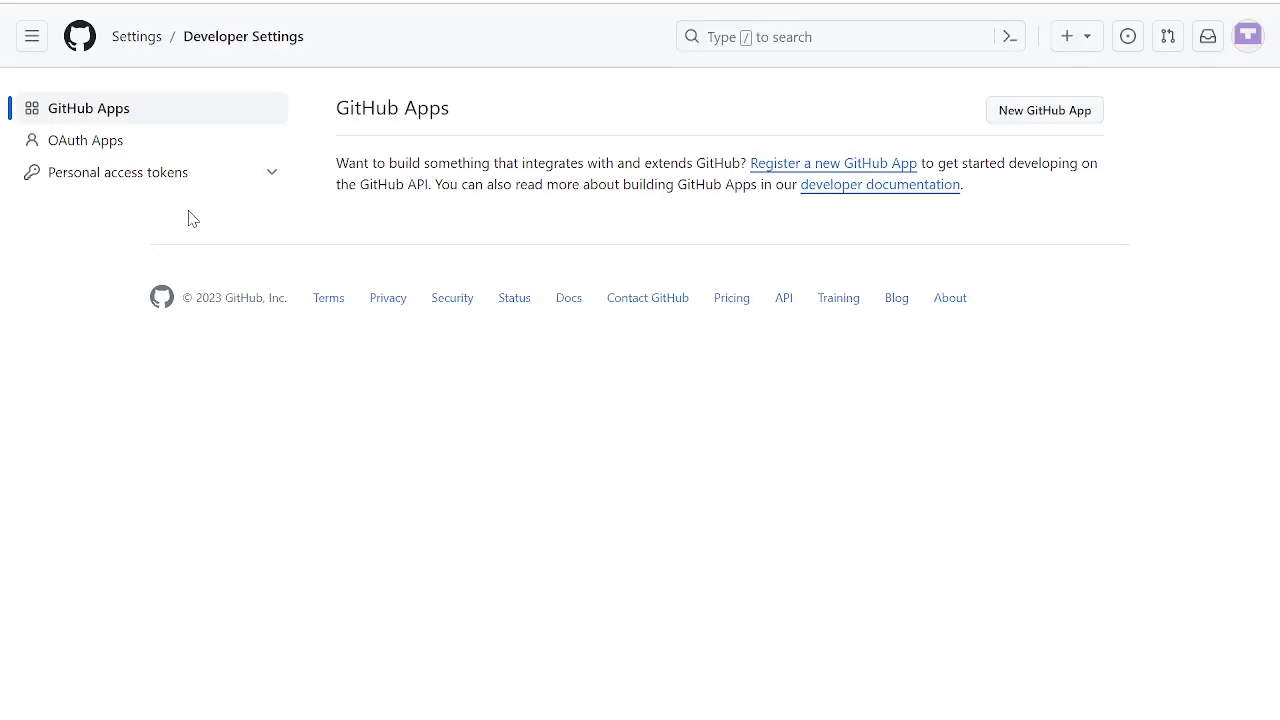
pyautogui.click(89, 180)
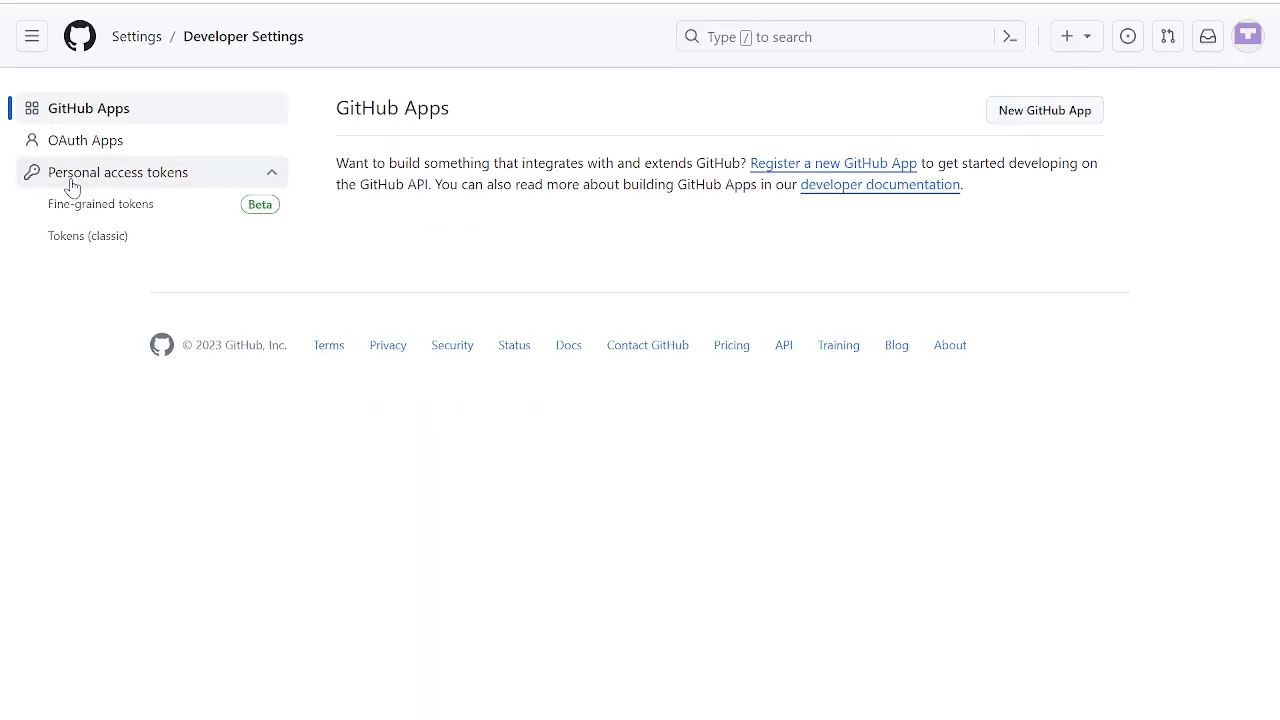
pyautogui.click(94, 242)
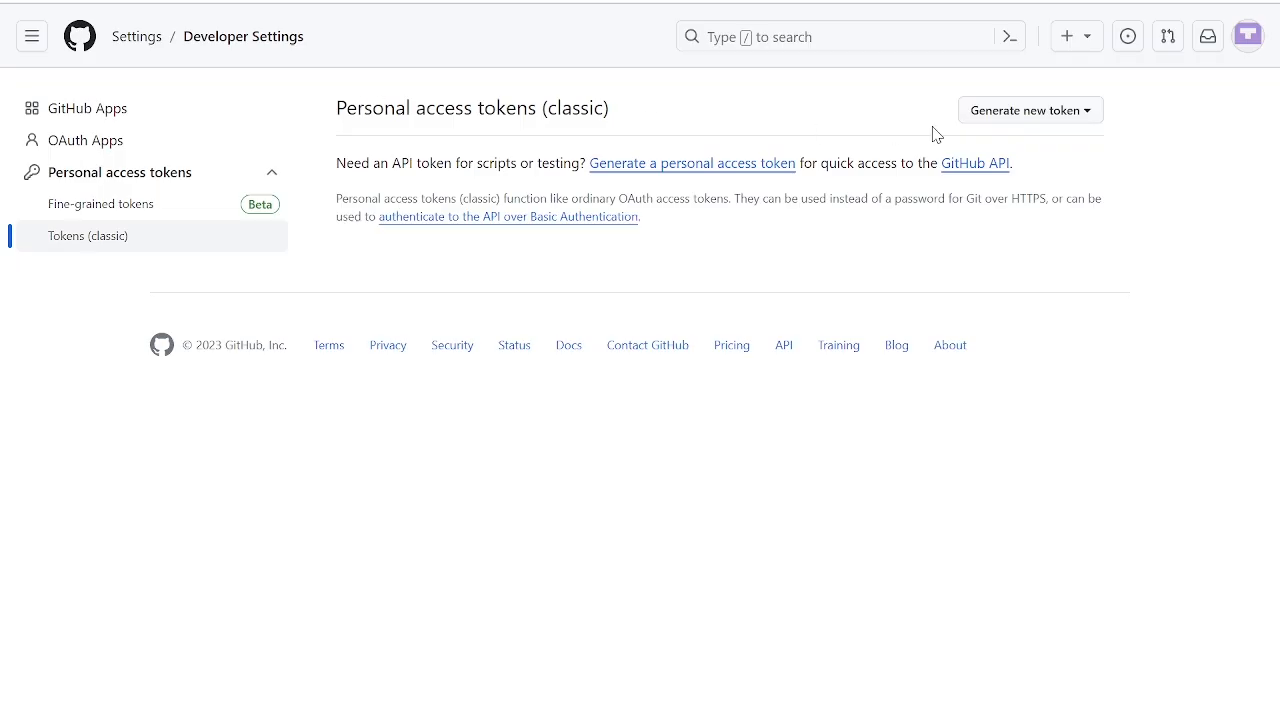
# - Generate a classic personal access token with the note DBxTocken and the full repo scope
pyautogui.click(1080, 112)
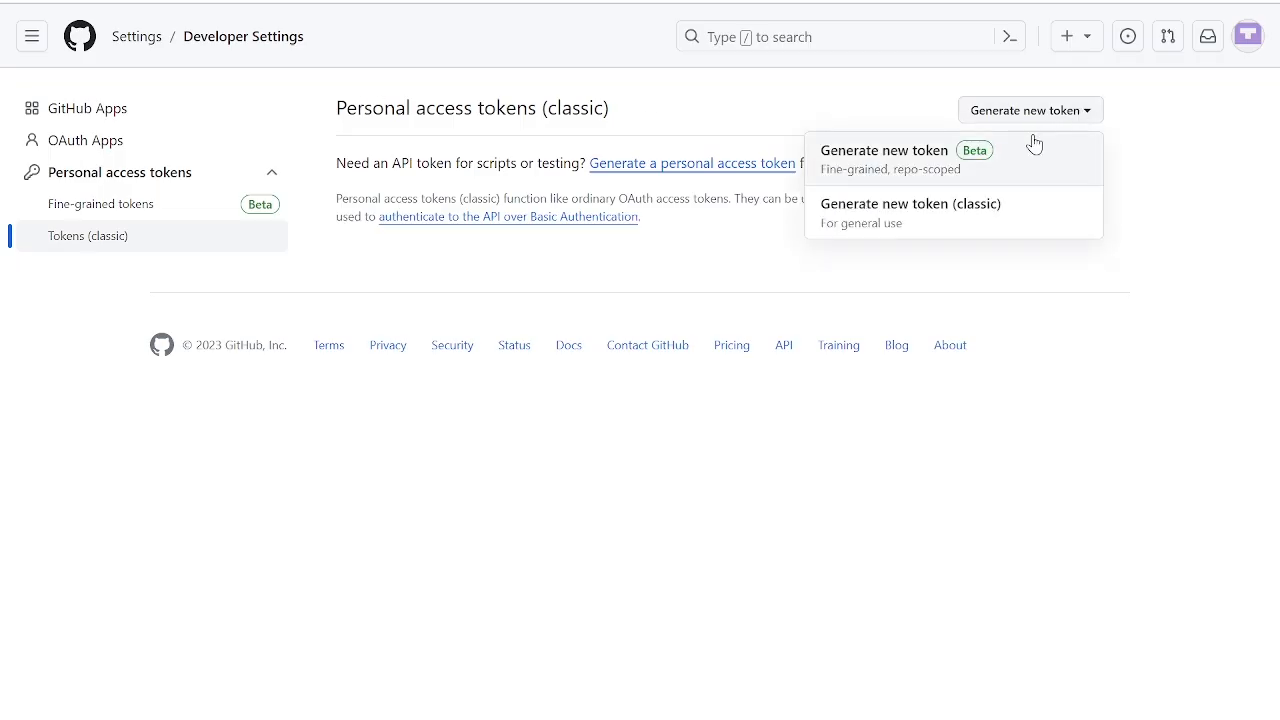
pyautogui.click(999, 212)
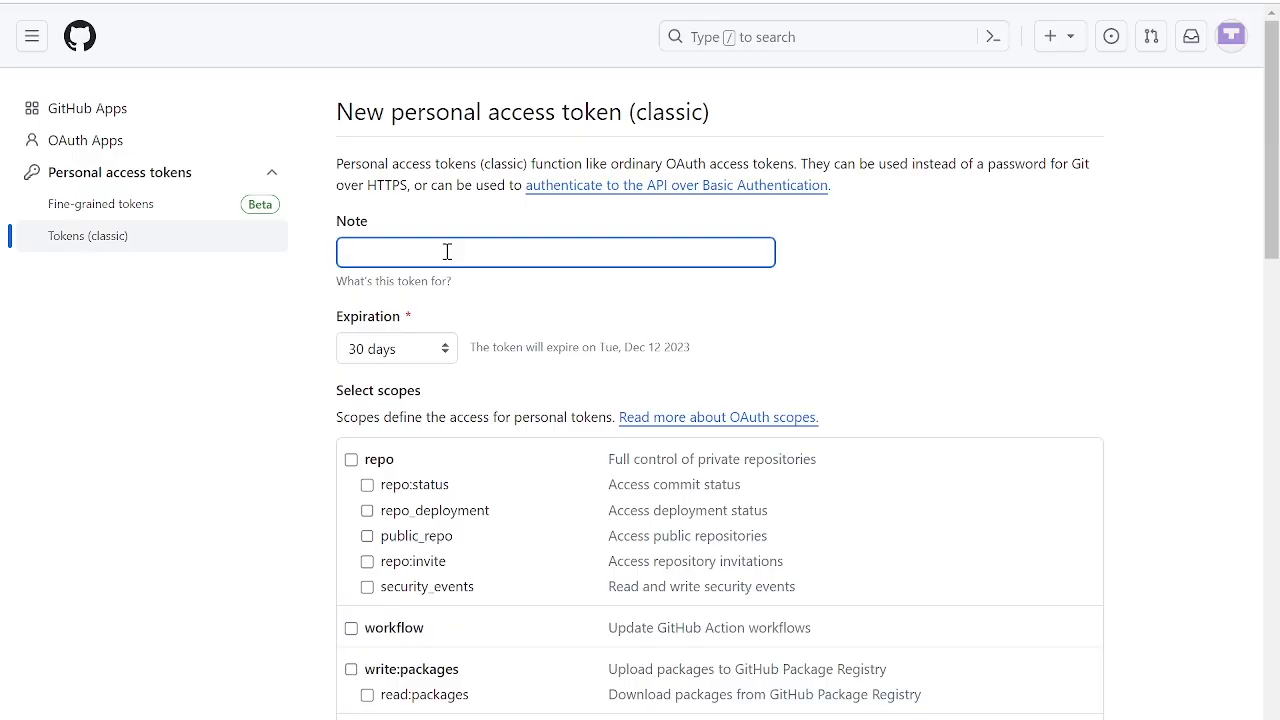
pyautogui.write('DBxTocken')
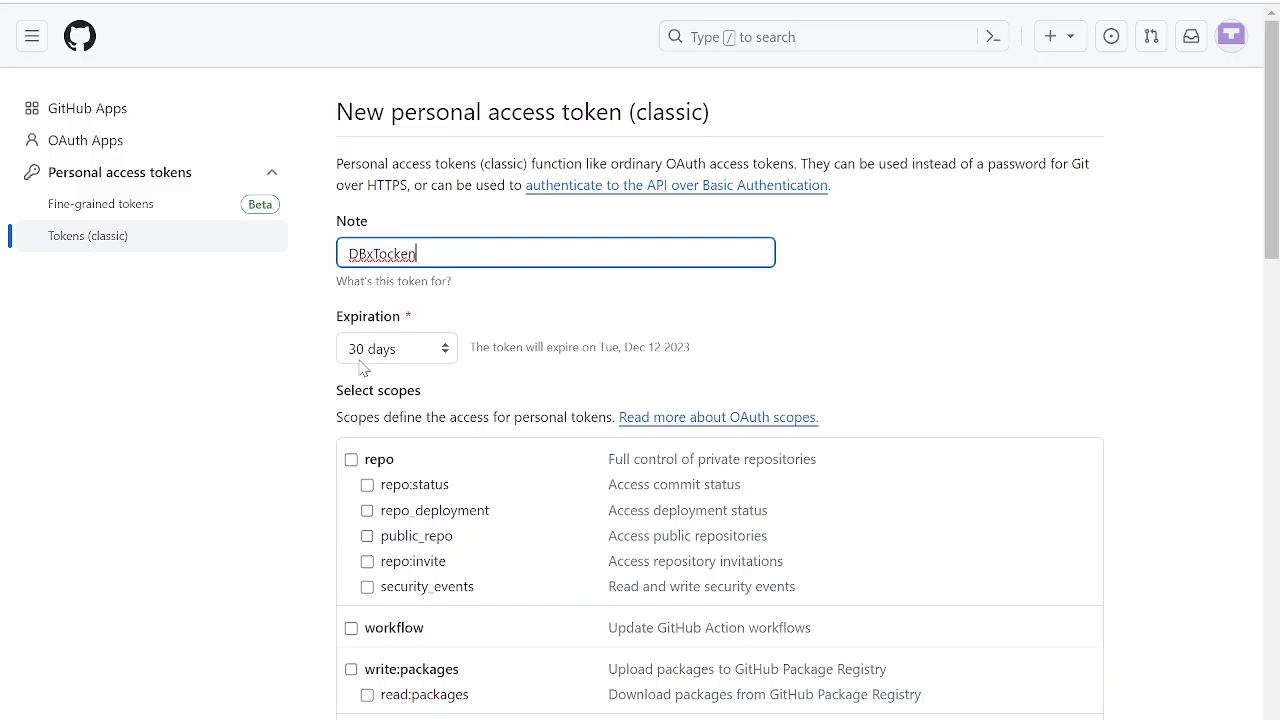
pyautogui.click(876, 391)
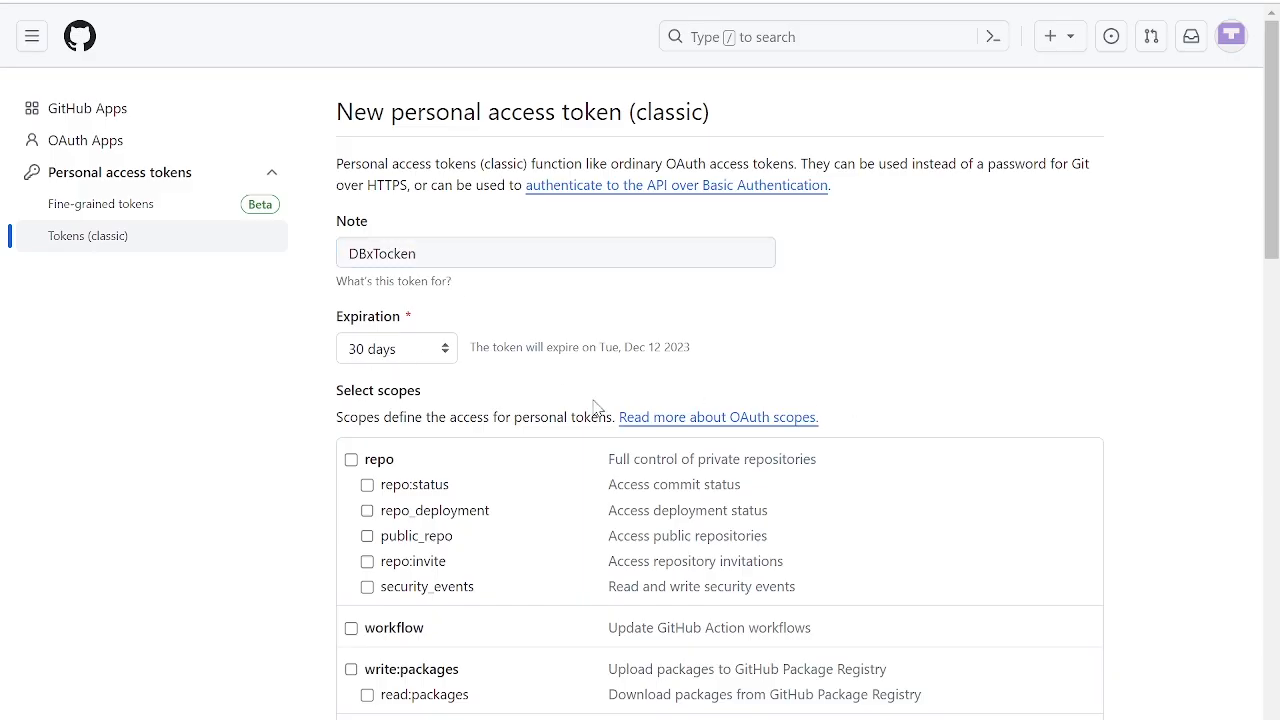
pyautogui.click(351, 460)
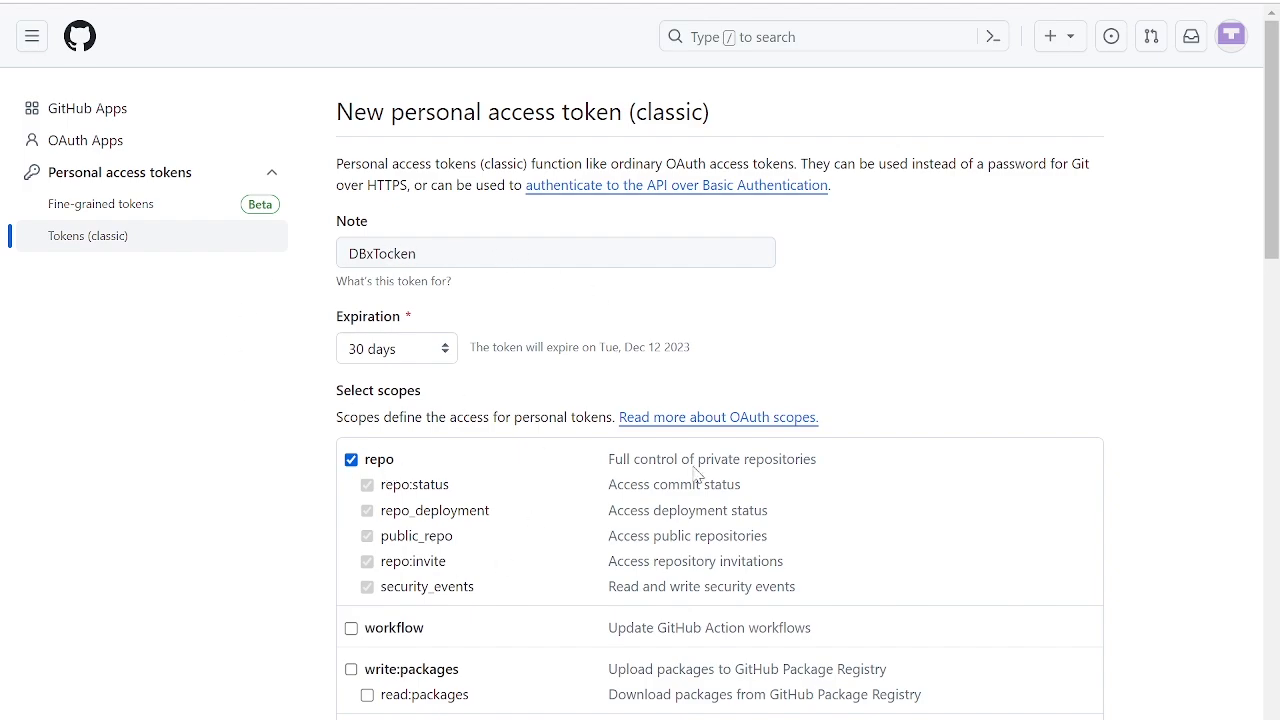
pyautogui.scroll(-20, 697, 477)
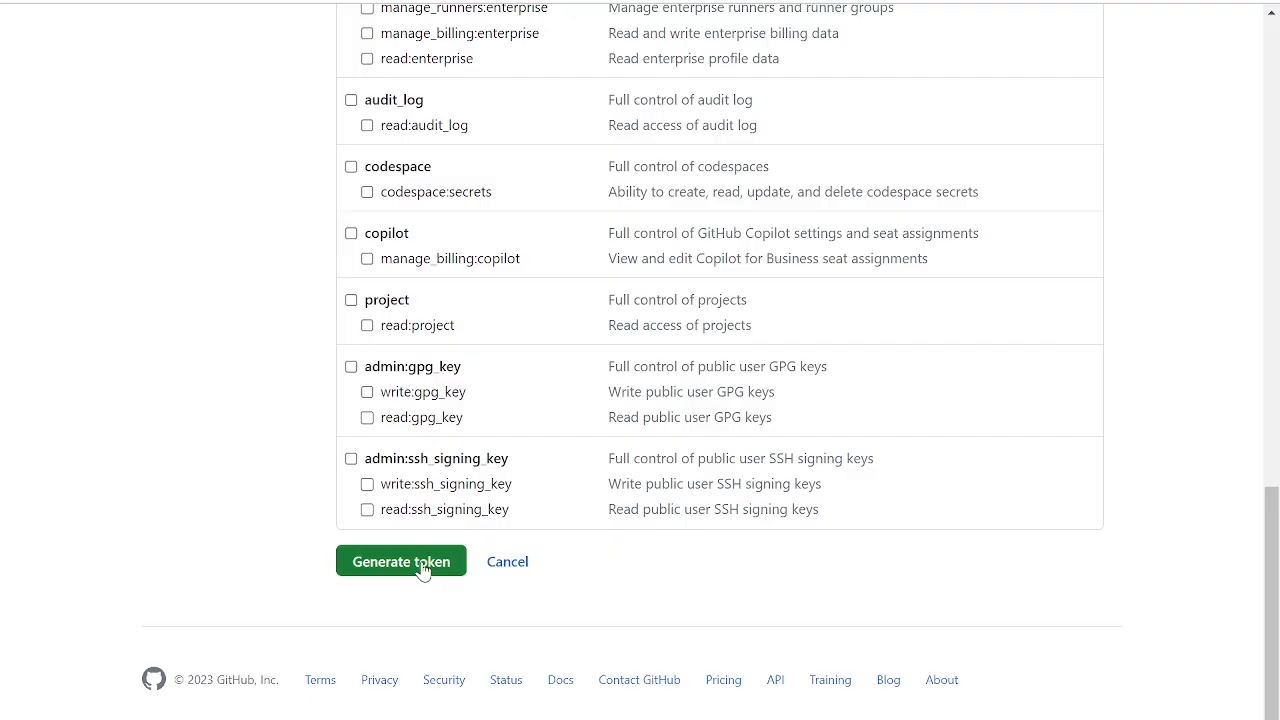
pyautogui.click(424, 570)
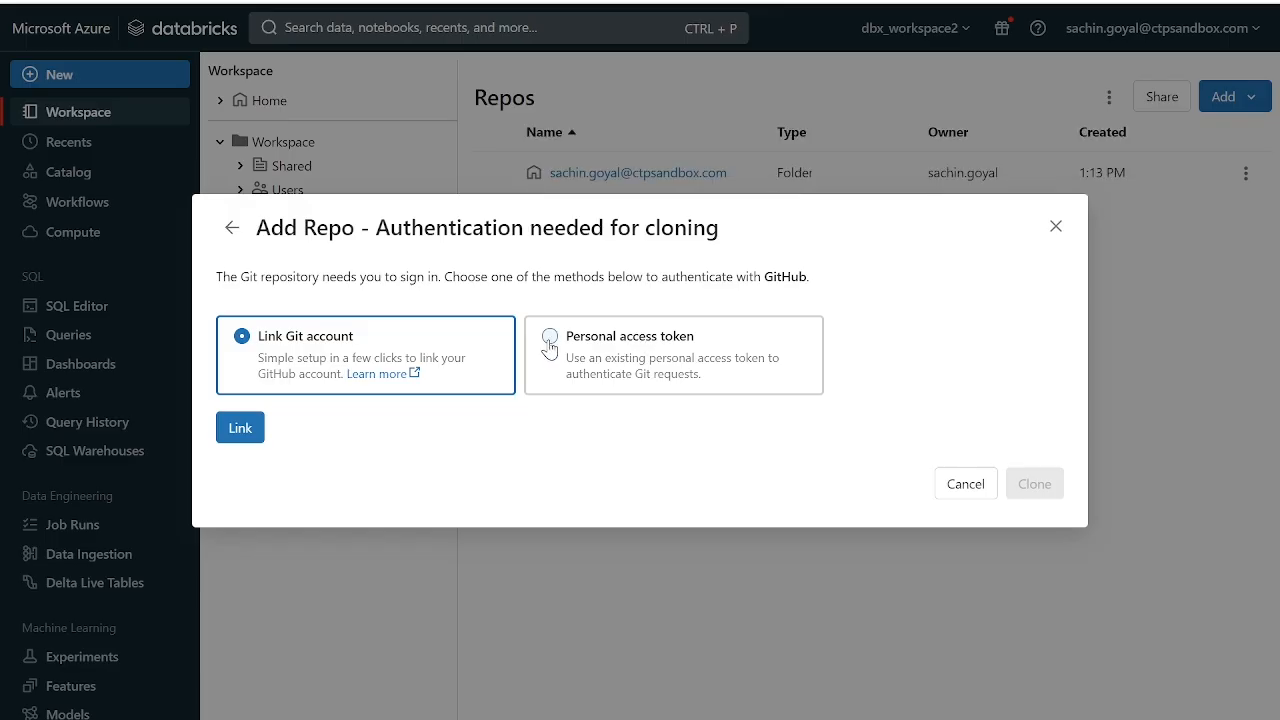
pyautogui.click(549, 345)
pyautogui.click(418, 368)
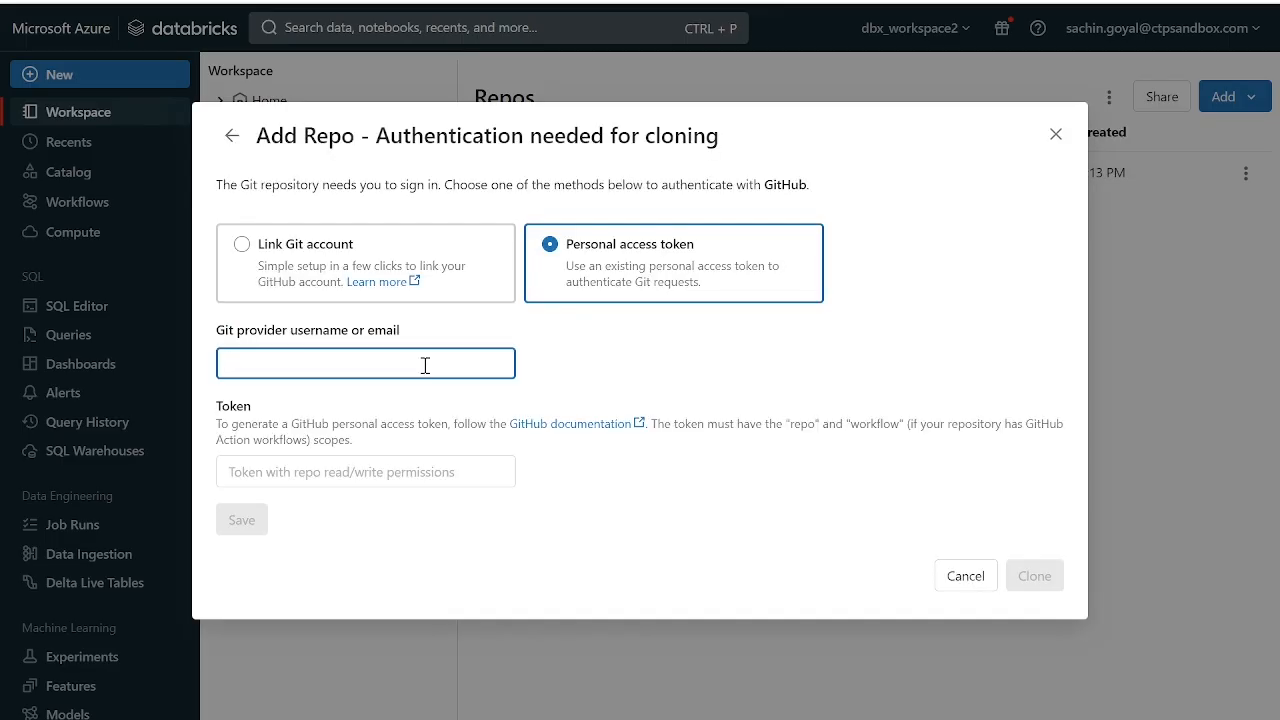
pyautogui.click(346, 470)
pyautogui.click(326, 364)
pyautogui.click(313, 472)
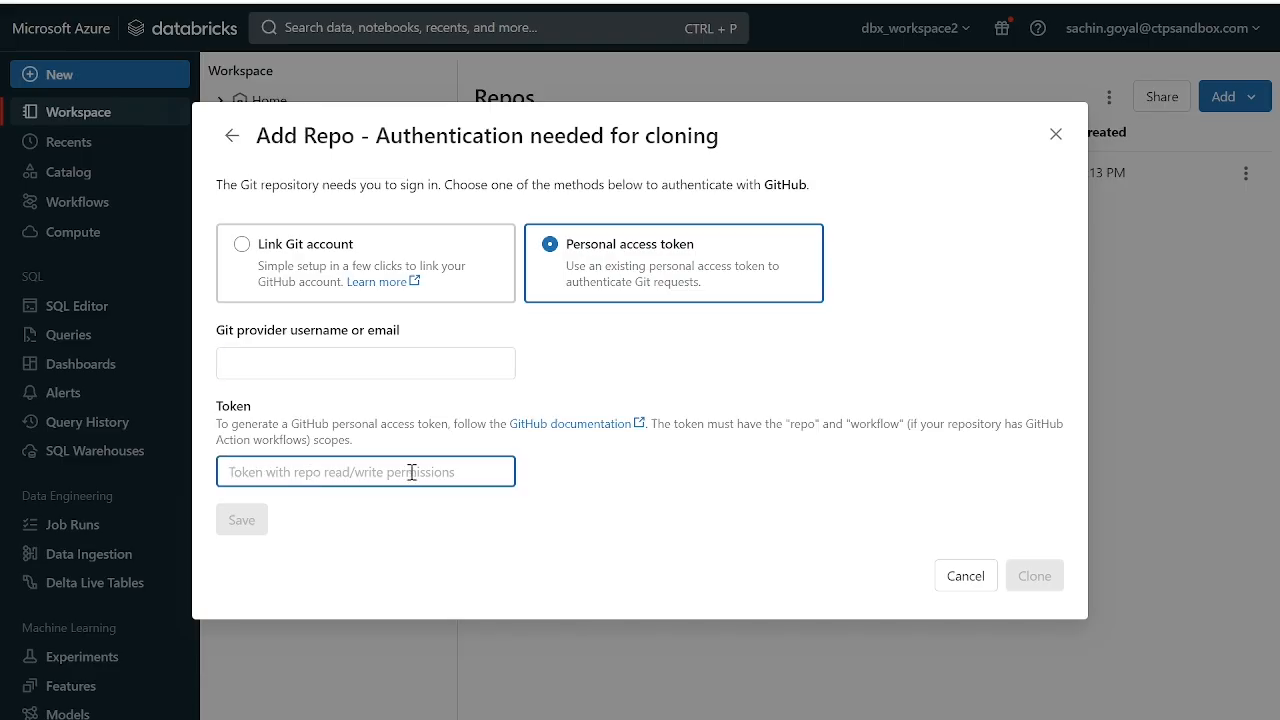
# - Authenticate the repo clone by linking the Git account and authorizing Databricks on GitHub
pyautogui.click(243, 250)
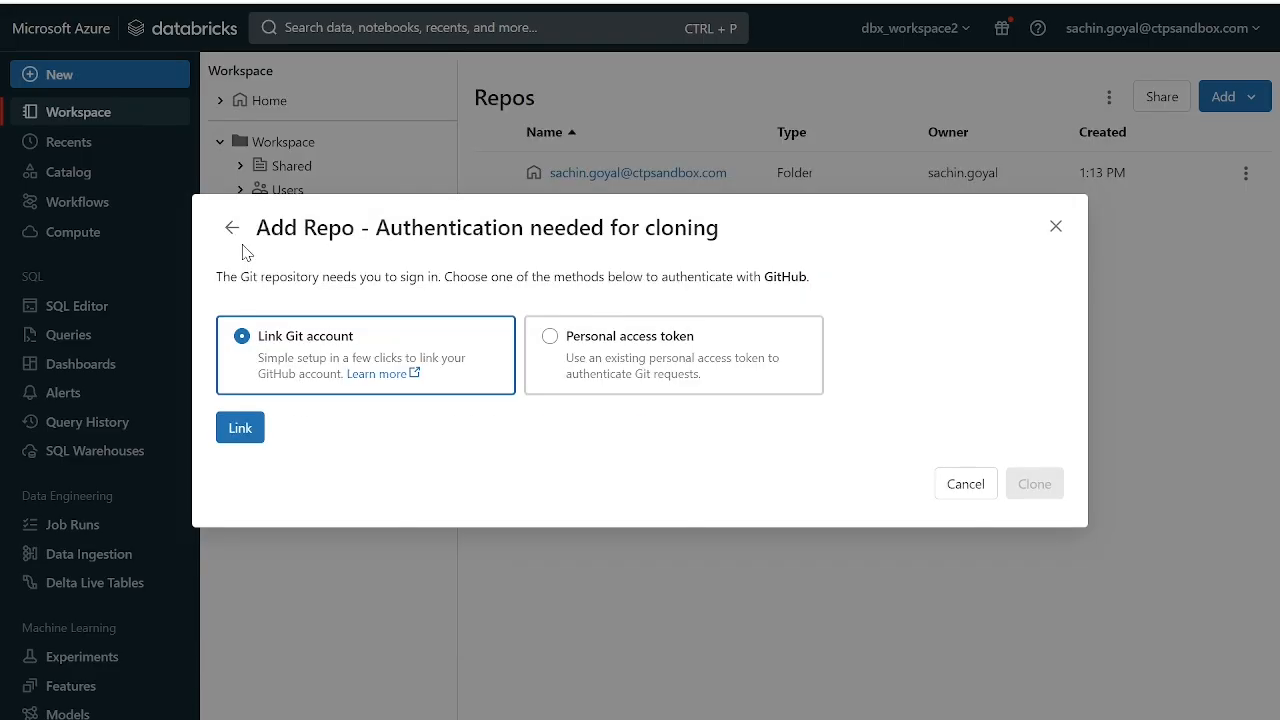
pyautogui.click(240, 428)
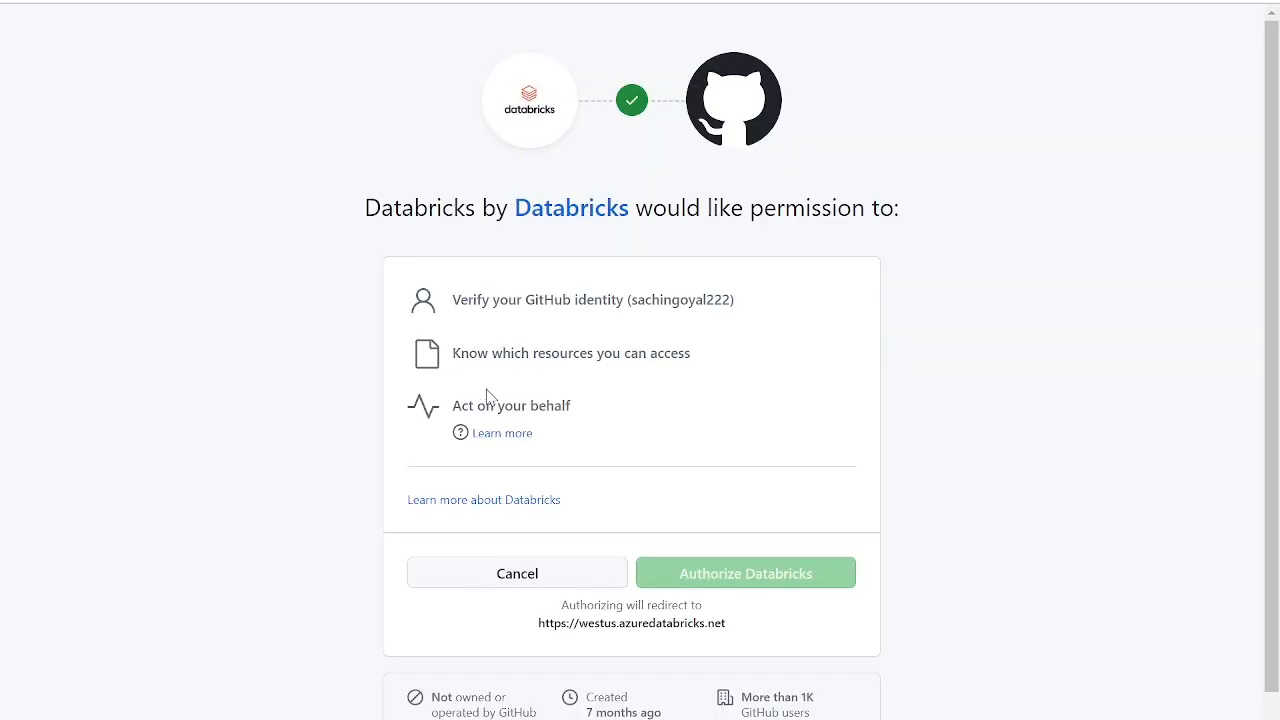
pyautogui.scroll(-1, 745, 535)
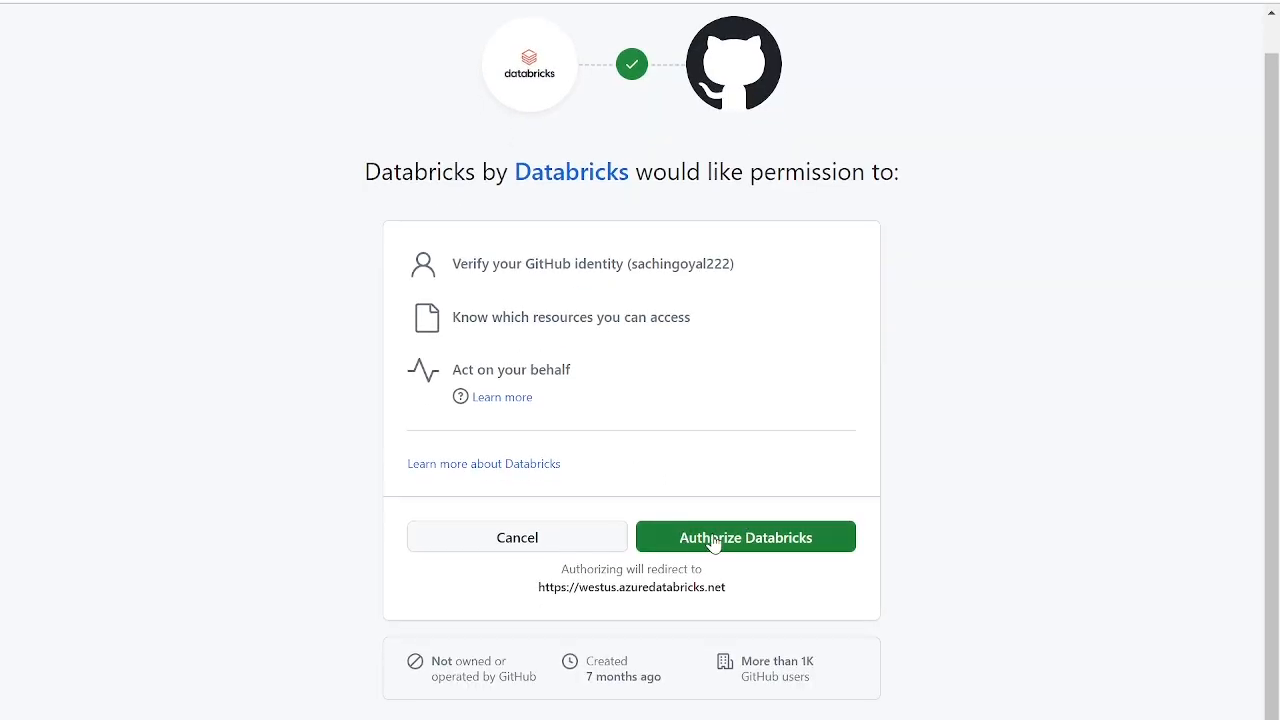
pyautogui.click(734, 525)
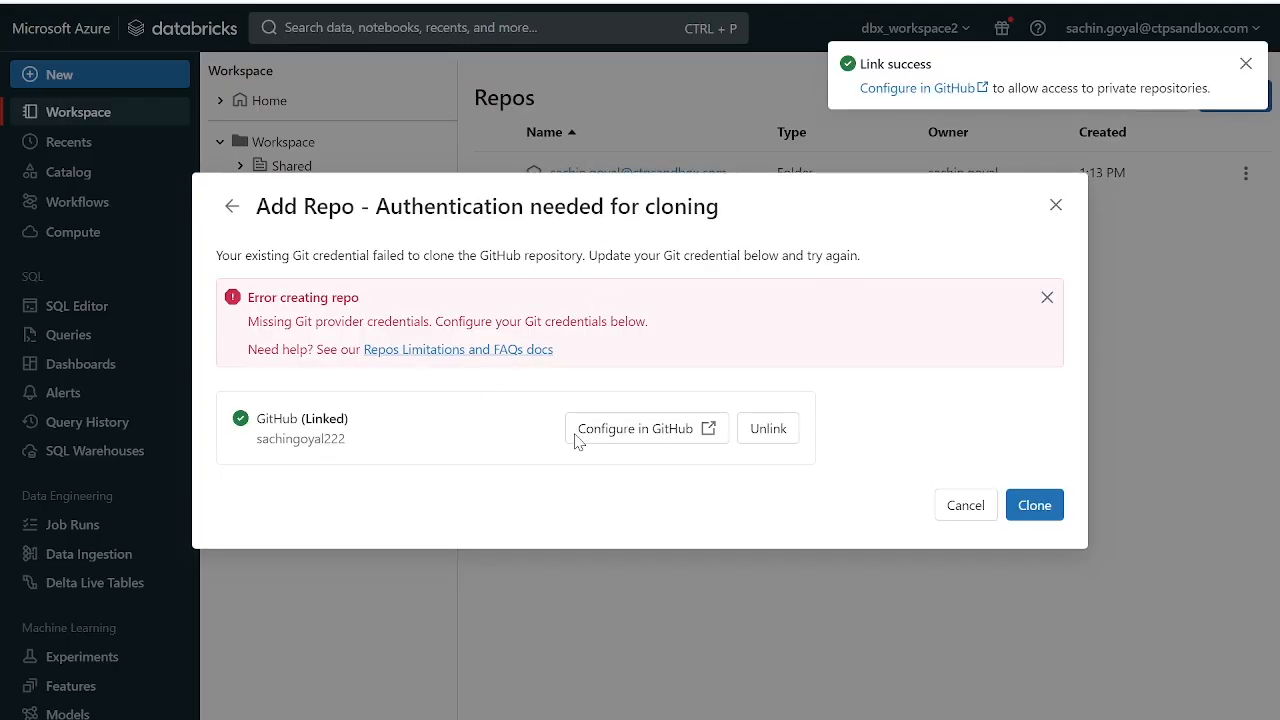
# - Switch to GitHub and install the Databricks app on the personal account with access to all repositories, then review its permissions and repository access
pyautogui.click(684, 428)
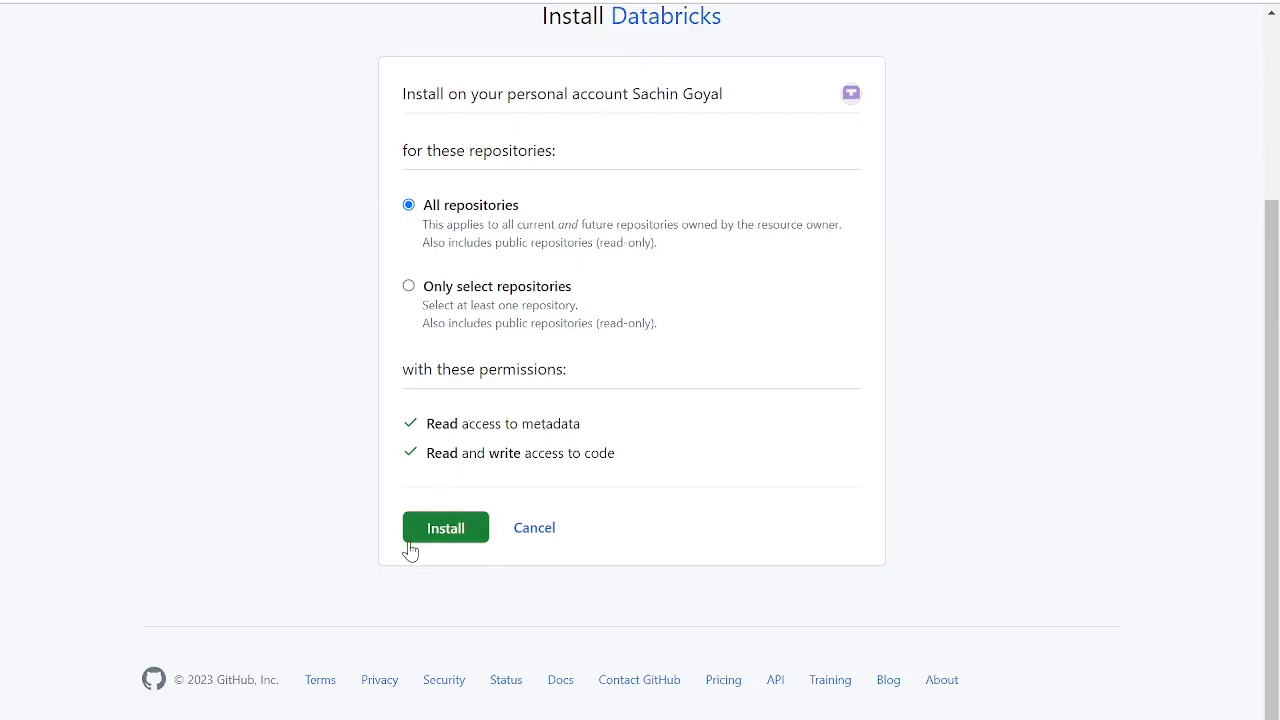
pyautogui.click(450, 532)
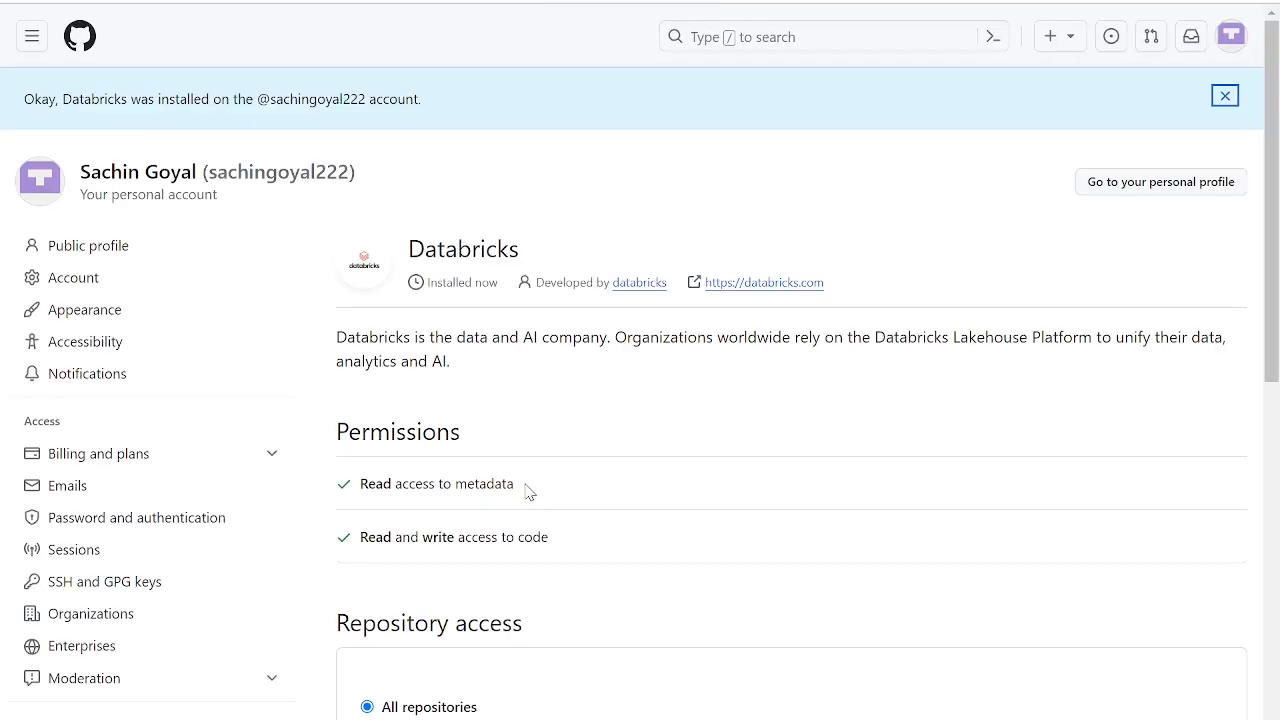
pyautogui.scroll(-3, 554, 469)
pyautogui.scroll(-1, 500, 372)
pyautogui.scroll(-3, 500, 372)
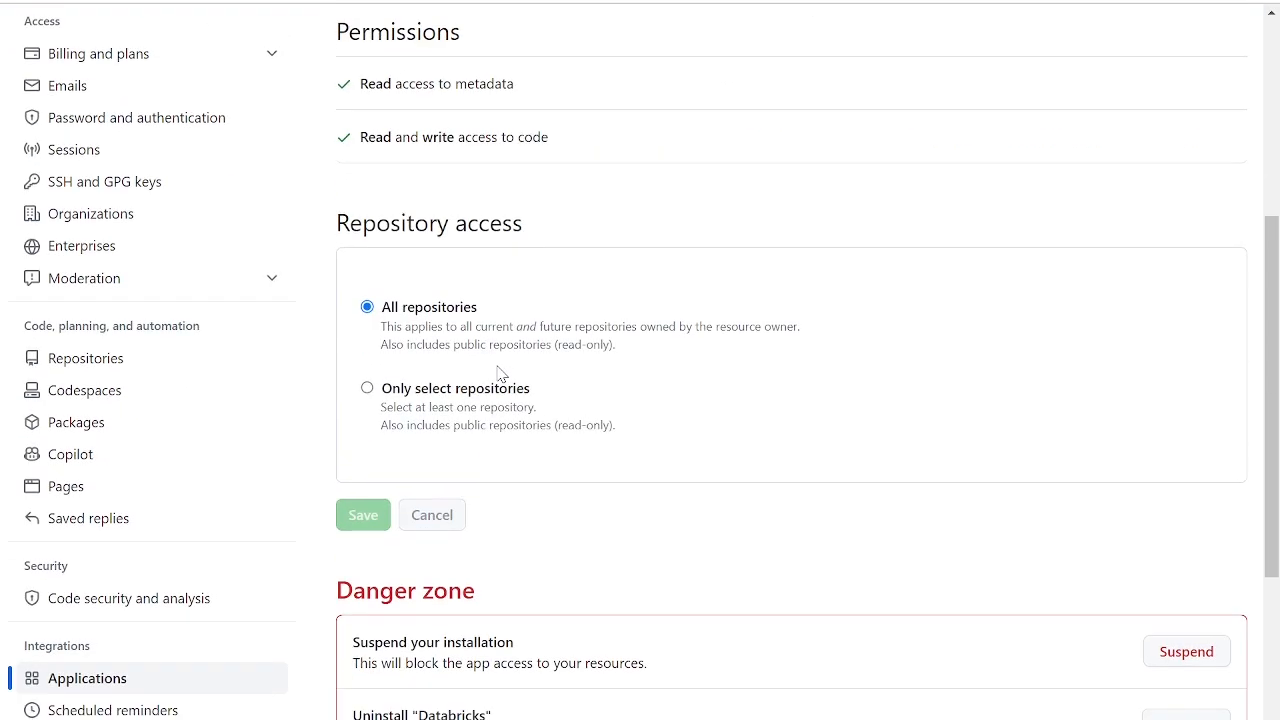
pyautogui.scroll(-3, 500, 372)
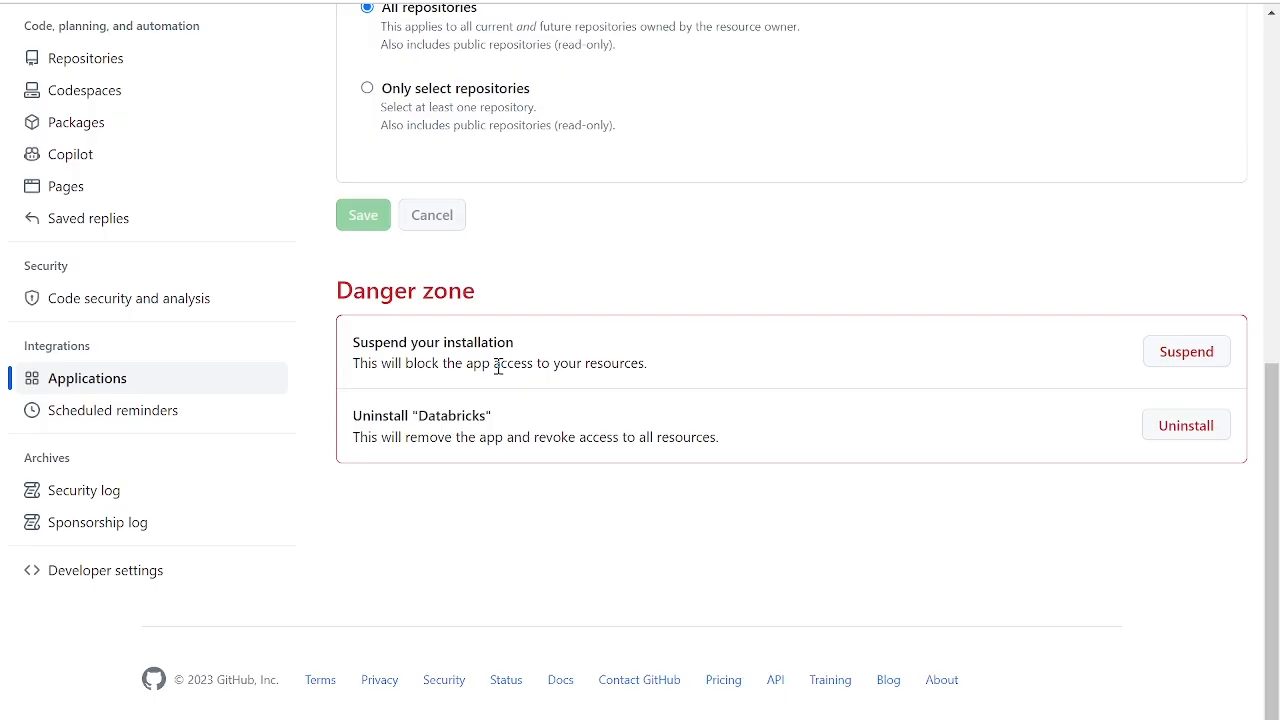
pyautogui.scroll(3, 498, 366)
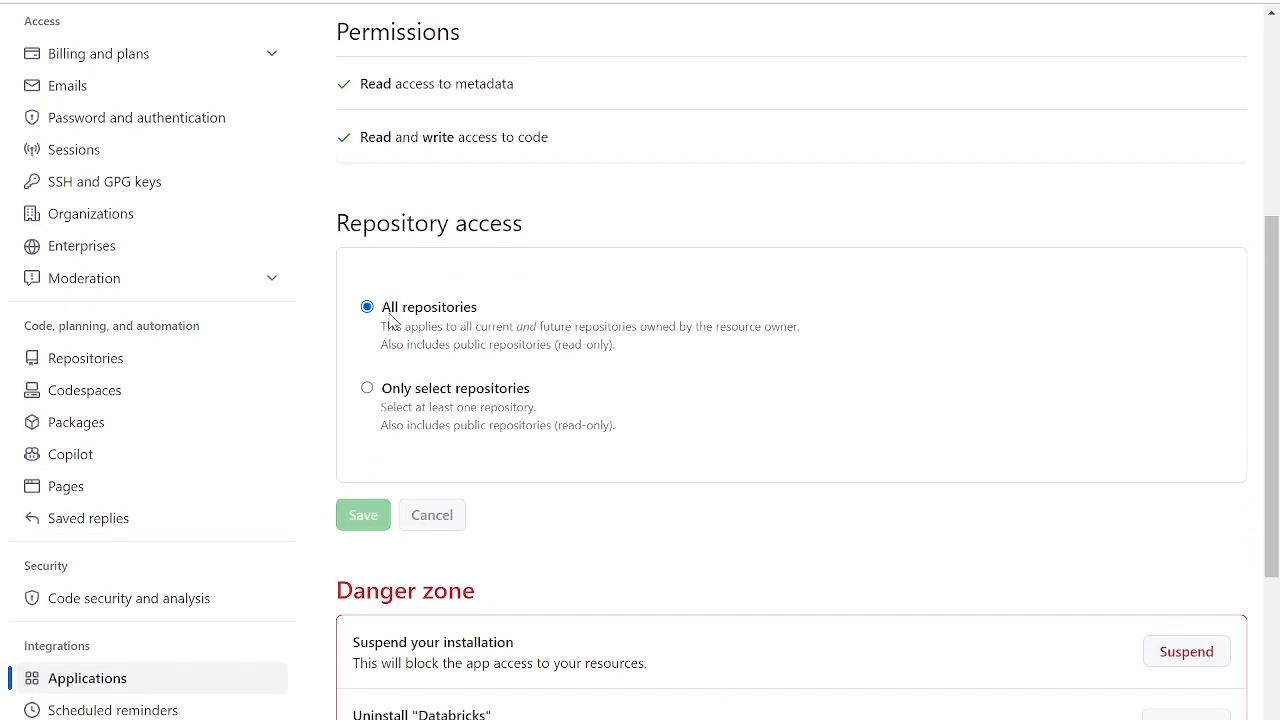
pyautogui.scroll(1, 405, 318)
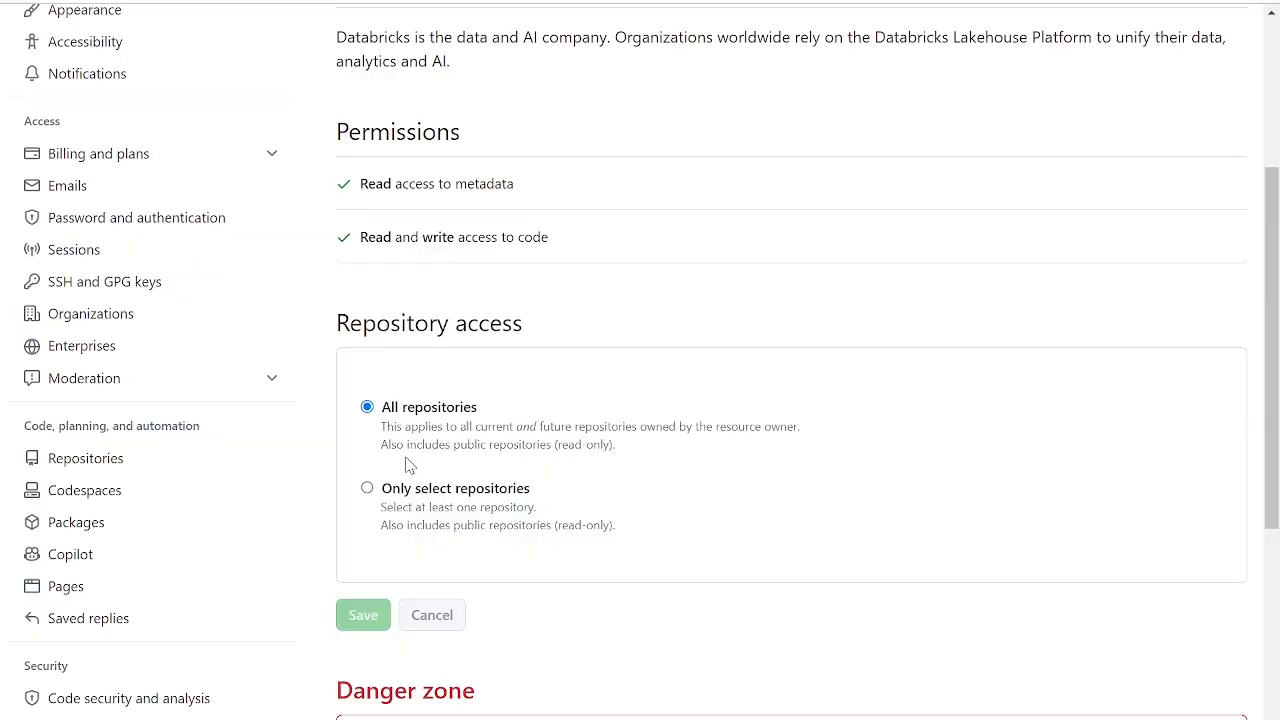
pyautogui.scroll(3, 405, 465)
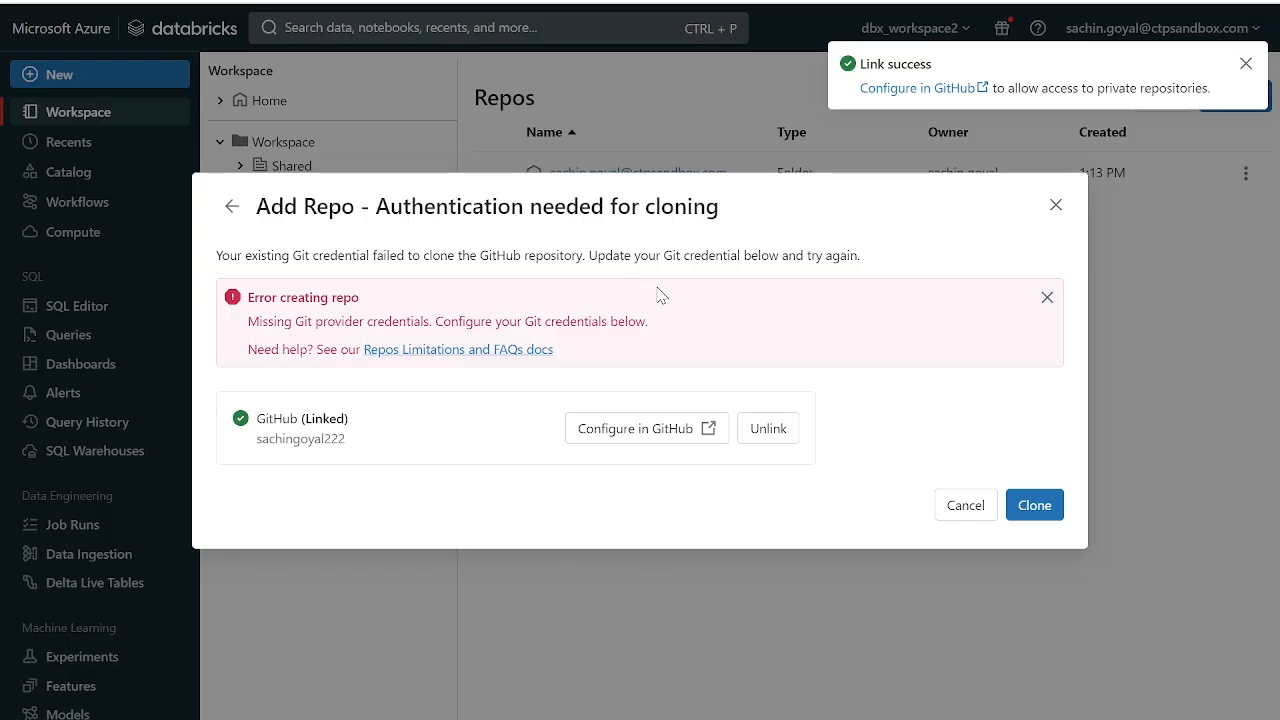
# - Switch to Azure Databricks, clone the repository, and open the DatabricksEngineerProject repo in the account's Repos folder
pyautogui.click(1035, 508)
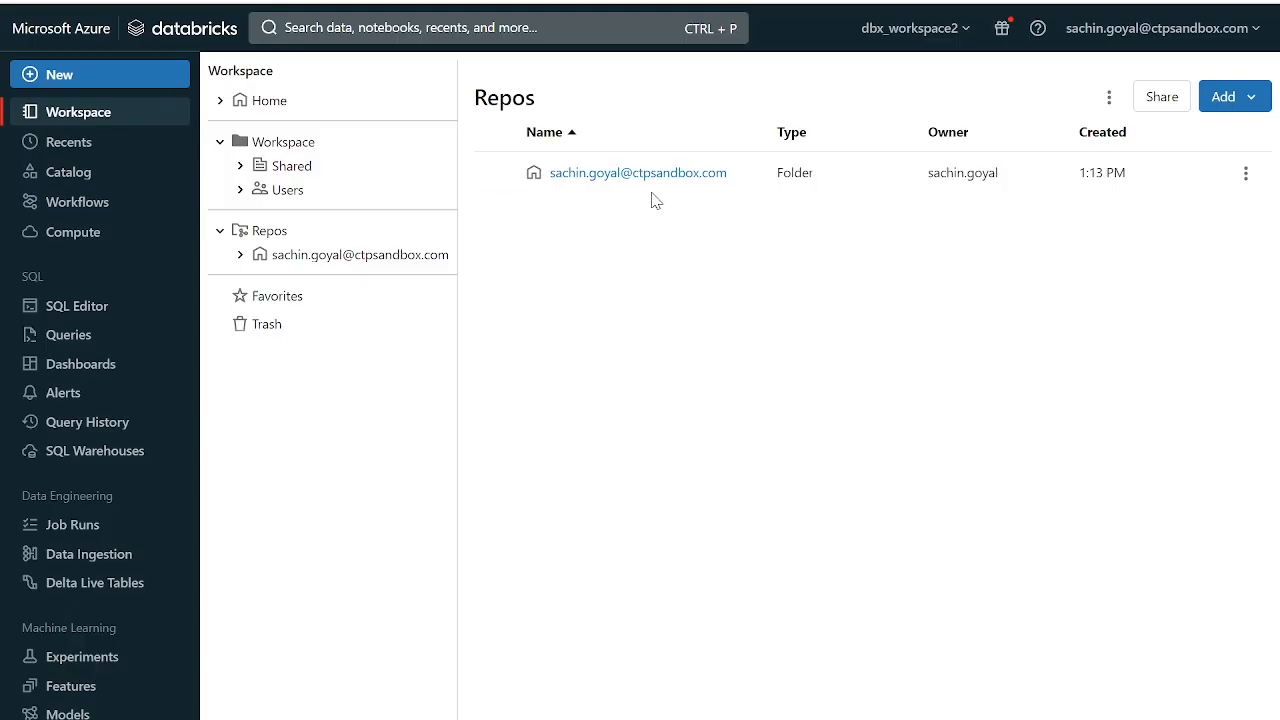
pyautogui.click(241, 255)
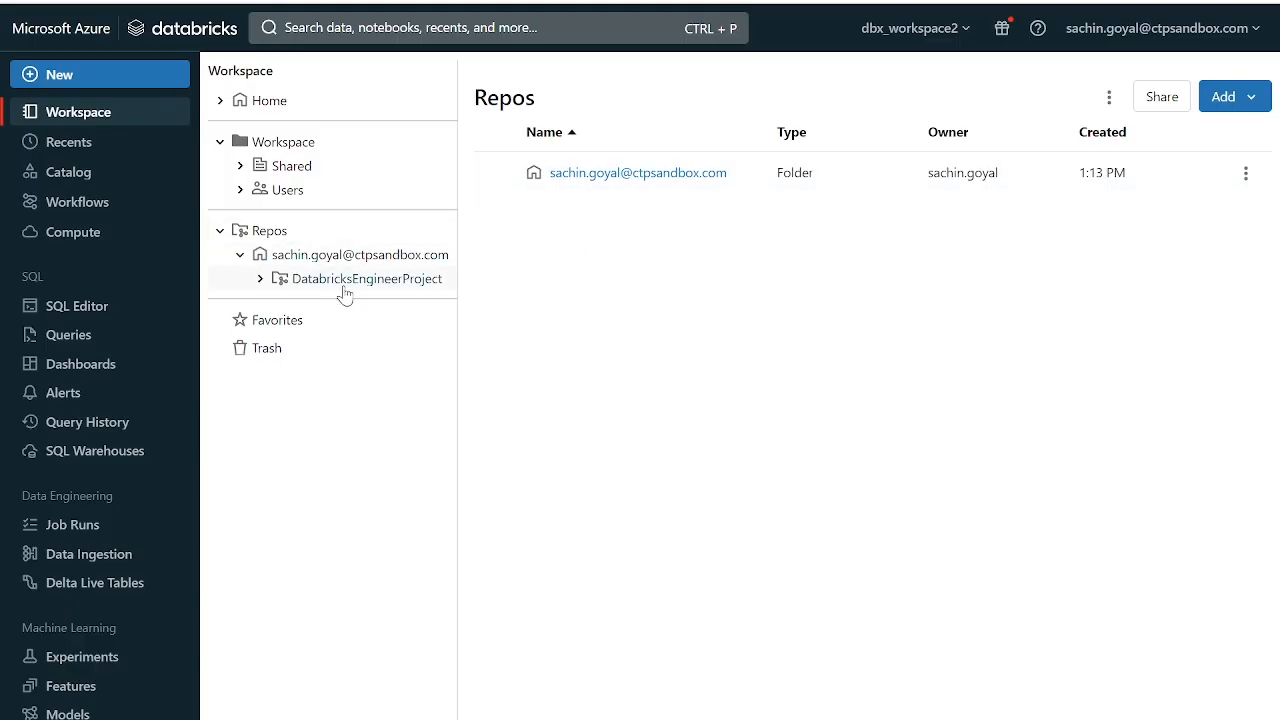
pyautogui.click(362, 286)
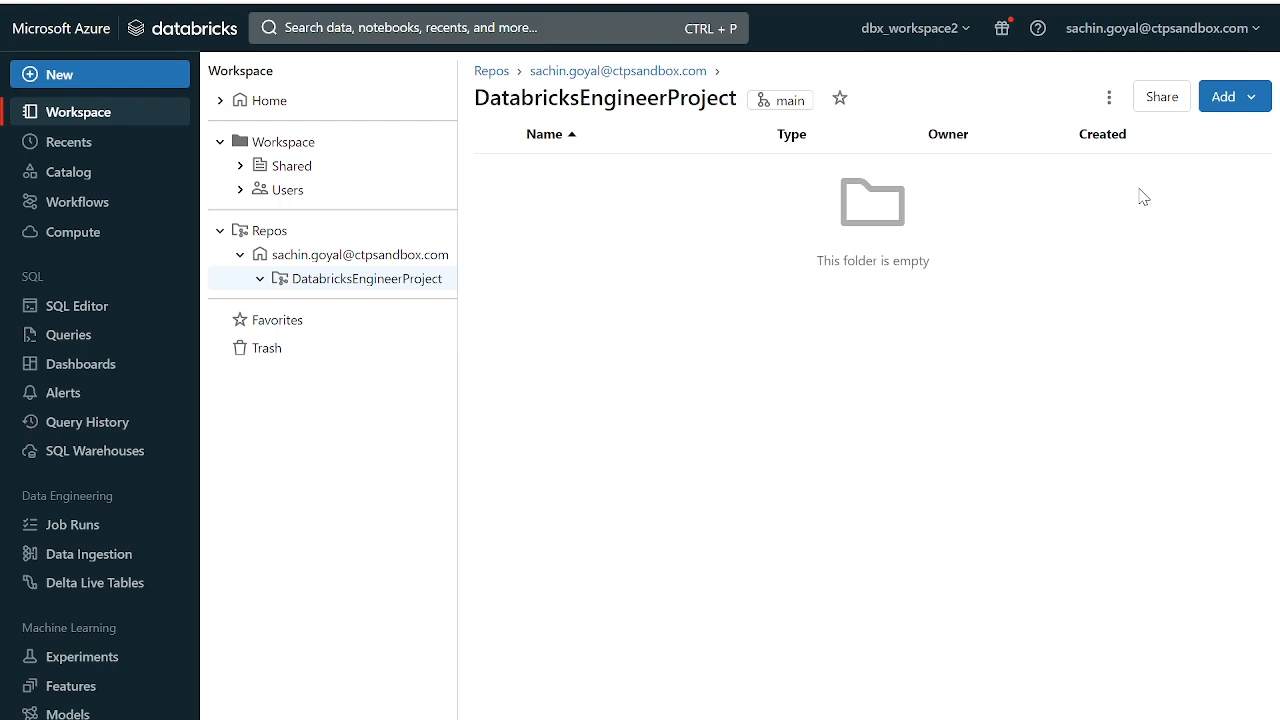
# - Create a notebook in the DatabricksEngineerProject repo and rename it TestNotbook
pyautogui.click(1250, 108)
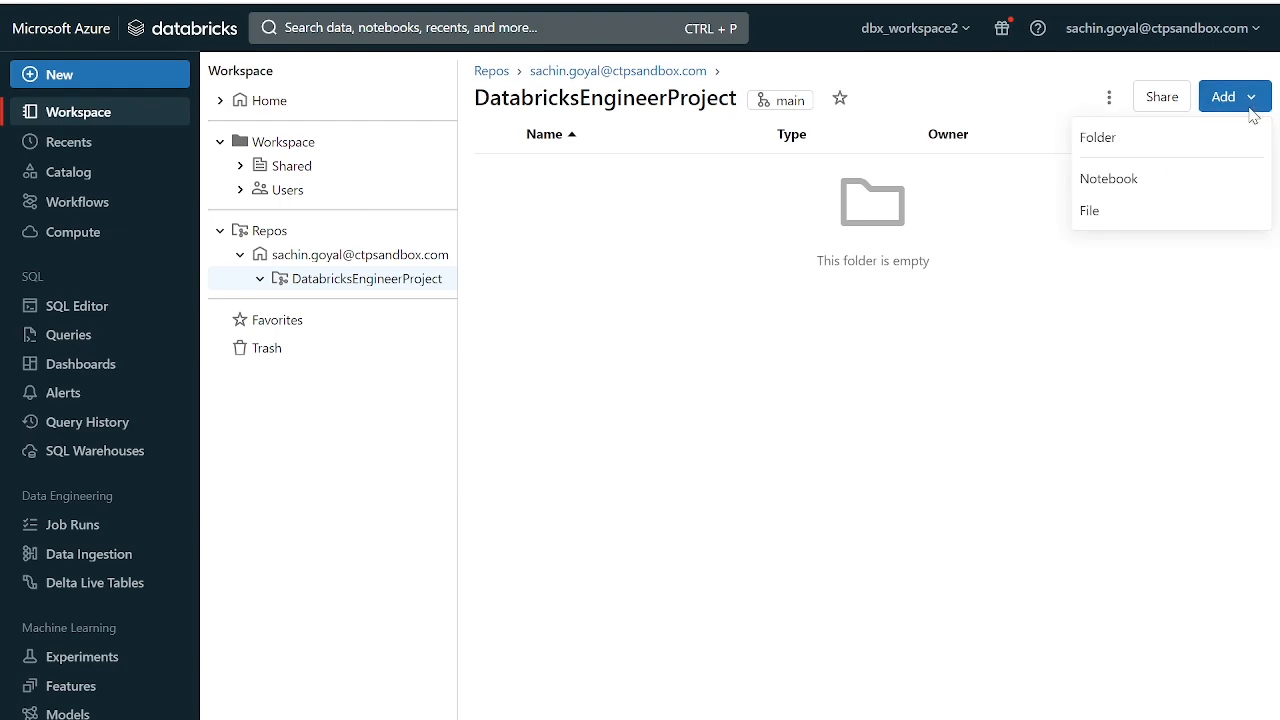
pyautogui.click(1138, 190)
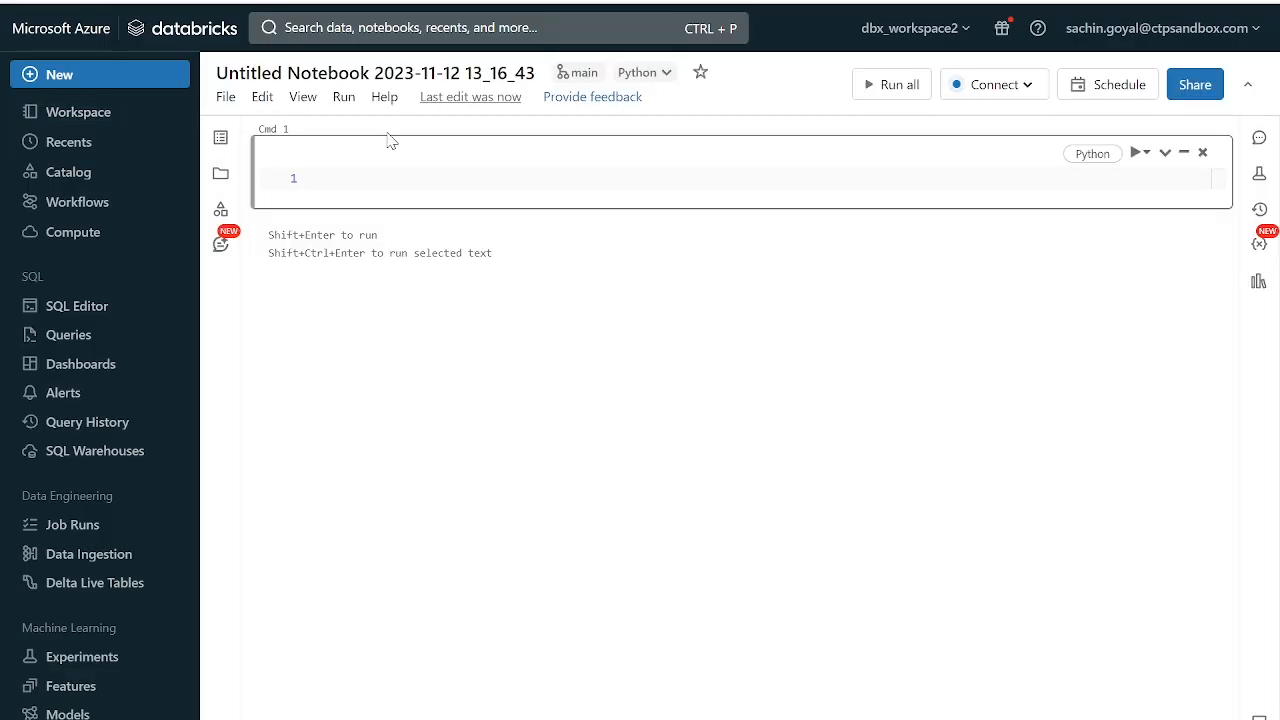
pyautogui.click(452, 76)
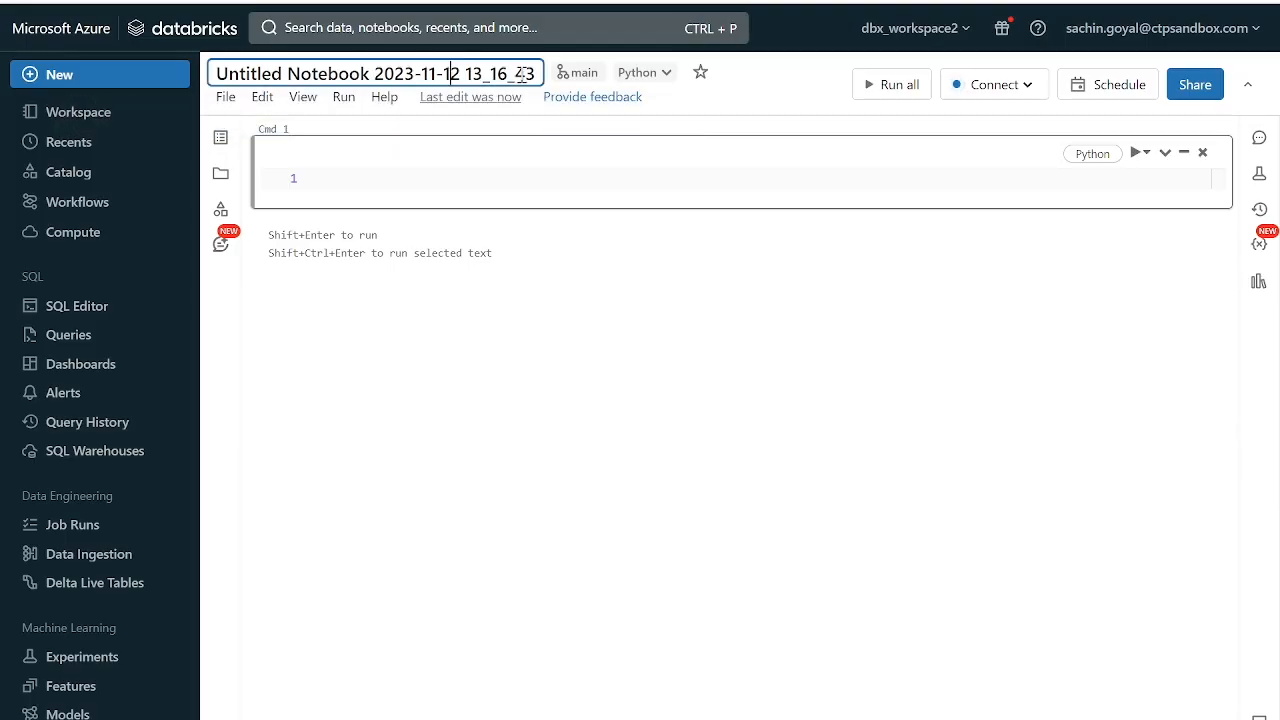
pyautogui.hotkey('ctrl', 'a')
pyautogui.write('TEst')
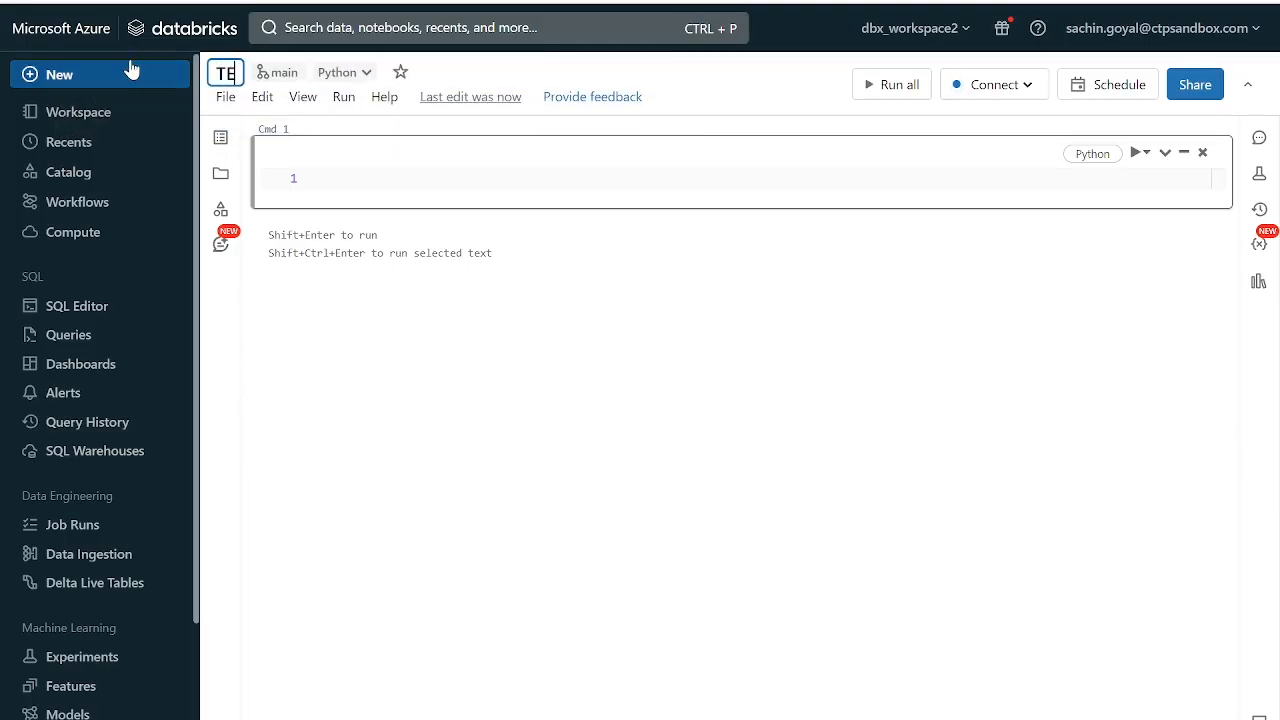
pyautogui.press('BackSpace')
pyautogui.press('BackSpace')
pyautogui.press('BackSpace')
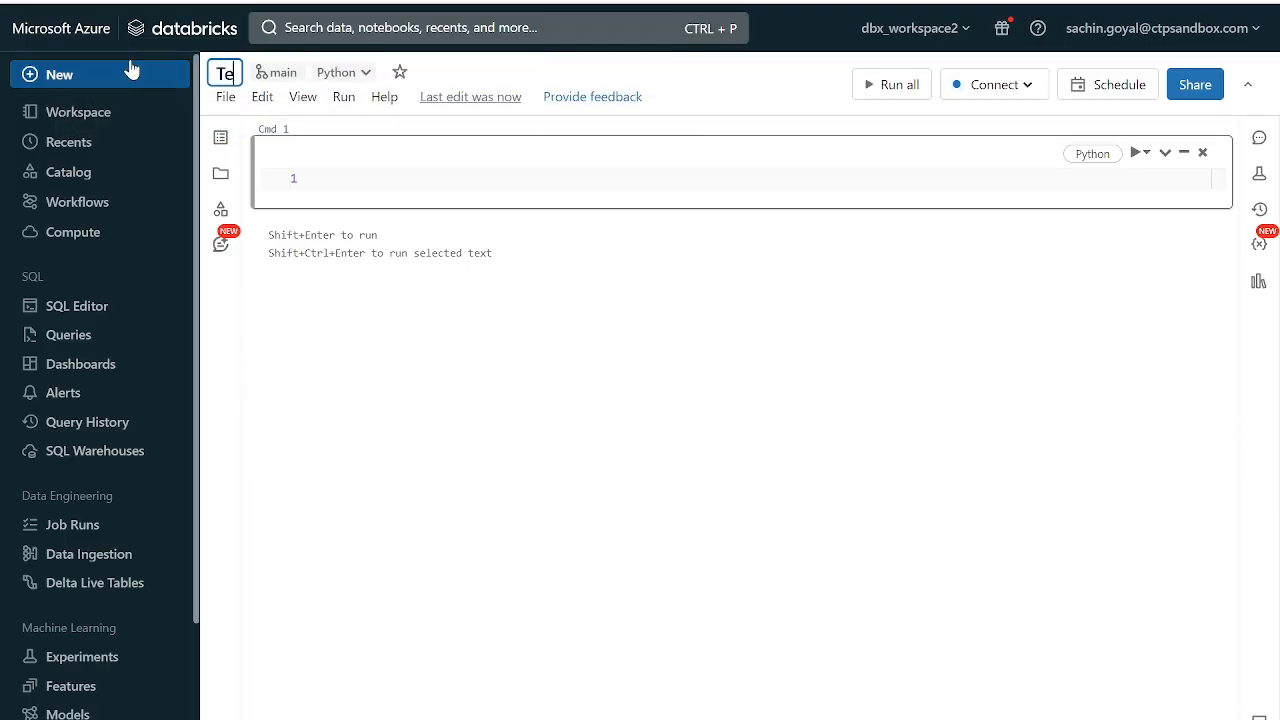
pyautogui.write('estNotb')
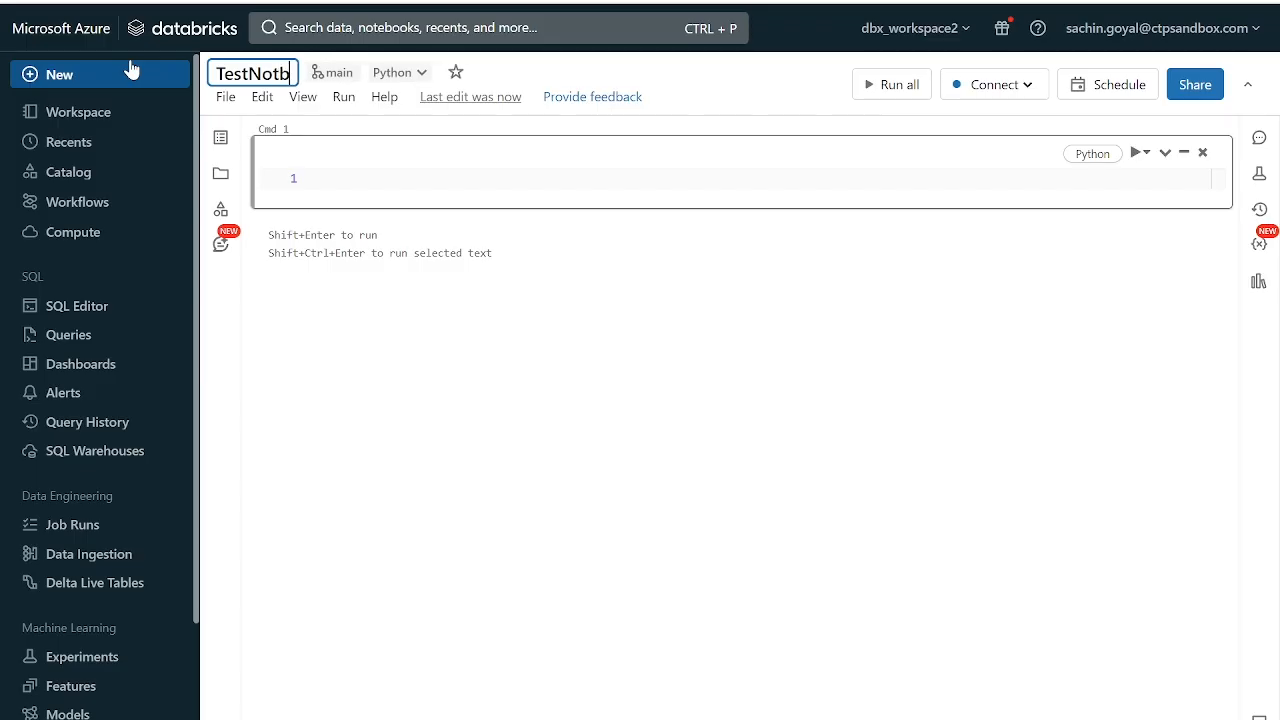
pyautogui.write('ook')
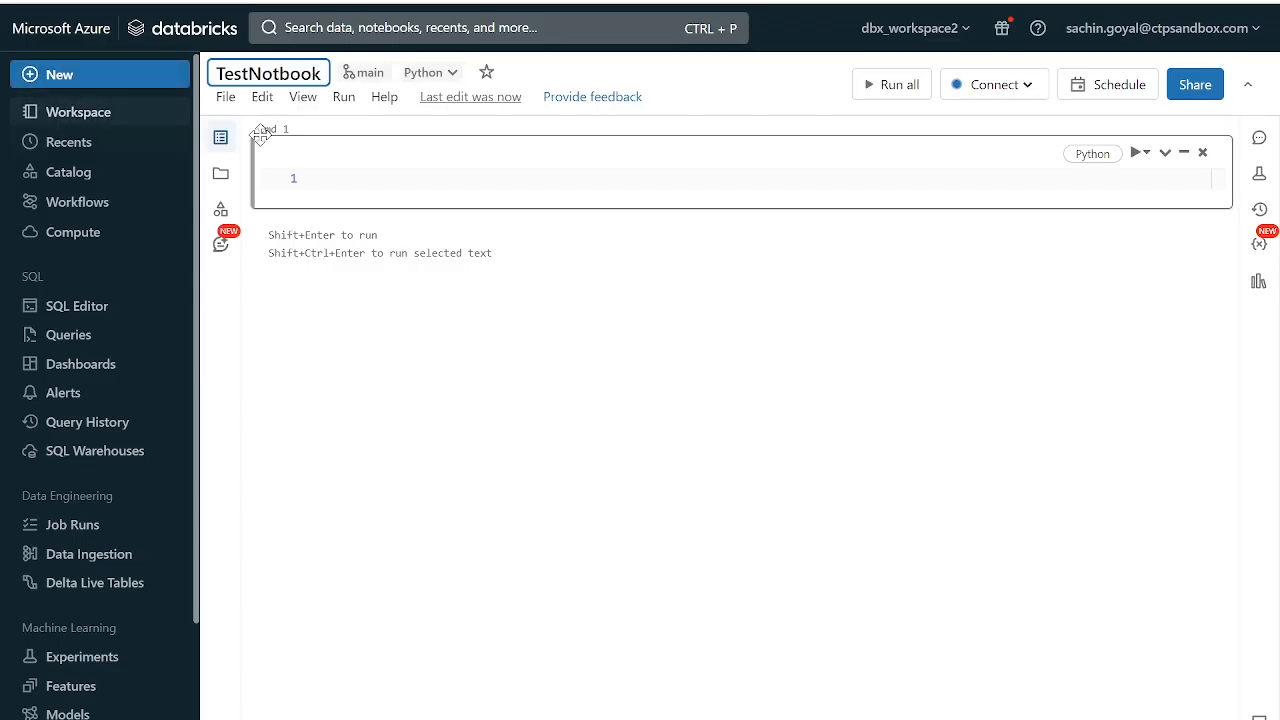
# - Enter print("Test notebook for Github") in the notebook's first cell
pyautogui.click(370, 178)
pyautogui.write('print')
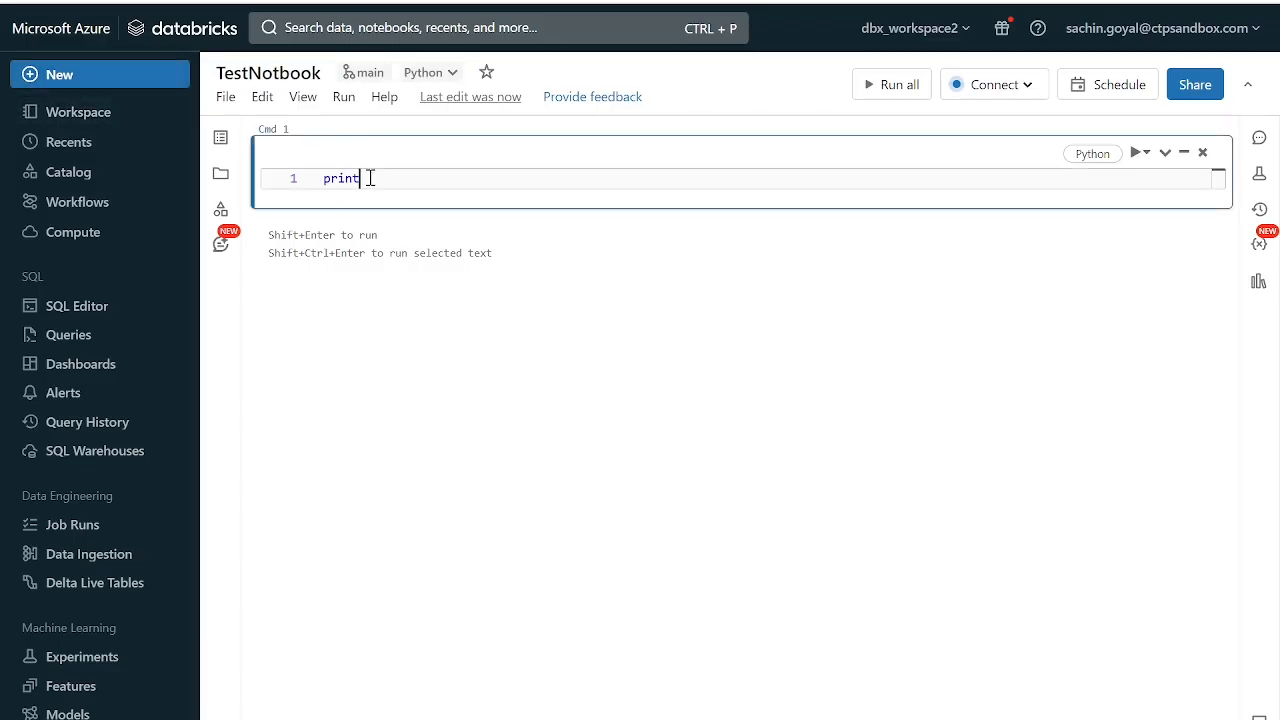
pyautogui.write('(')
pyautogui.write('"Test ')
pyautogui.write('notebook')
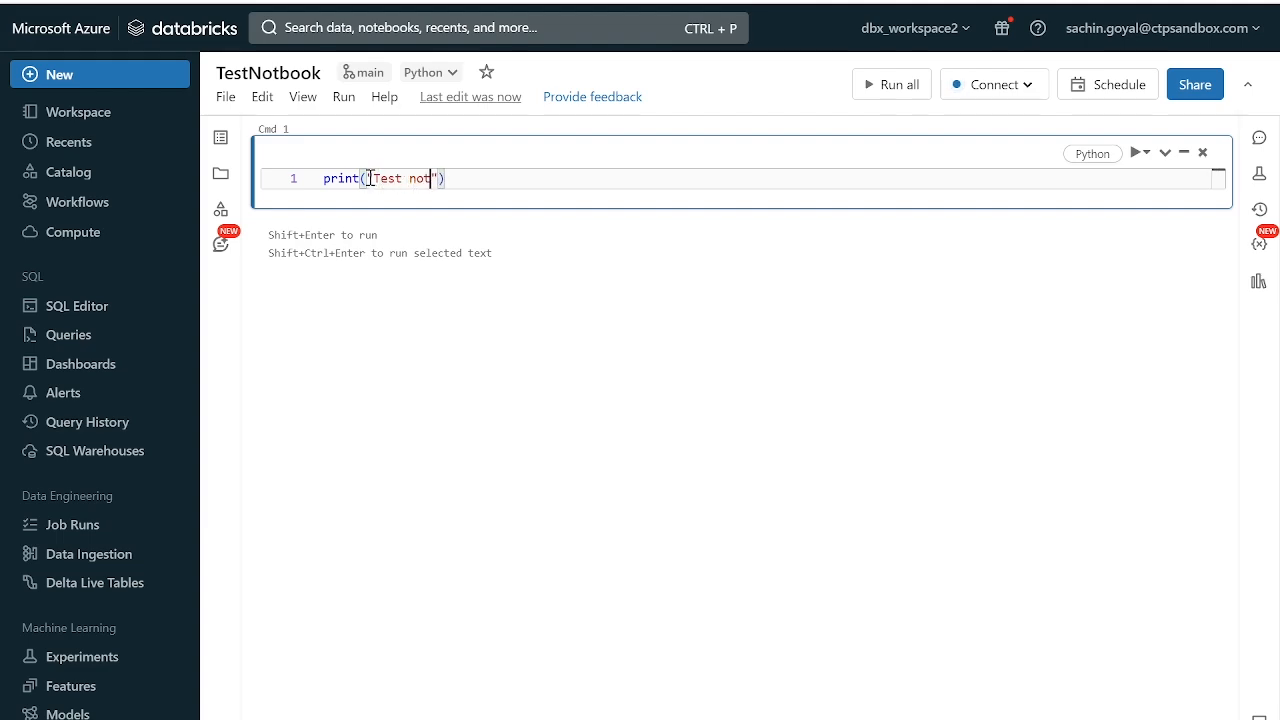
pyautogui.write(' for Git')
pyautogui.write('bug')
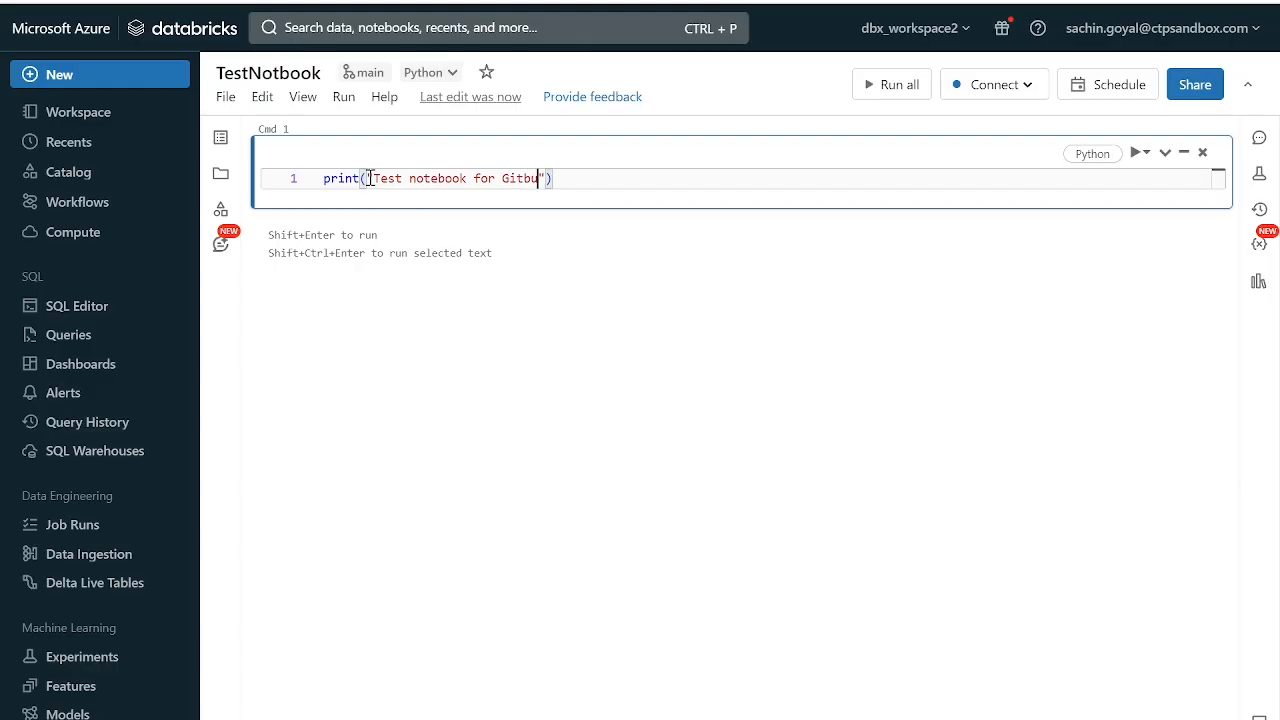
pyautogui.press('BackSpace')
pyautogui.press('BackSpace')
pyautogui.press('BackSpace')
pyautogui.write('hub')
pyautogui.click(700, 308)
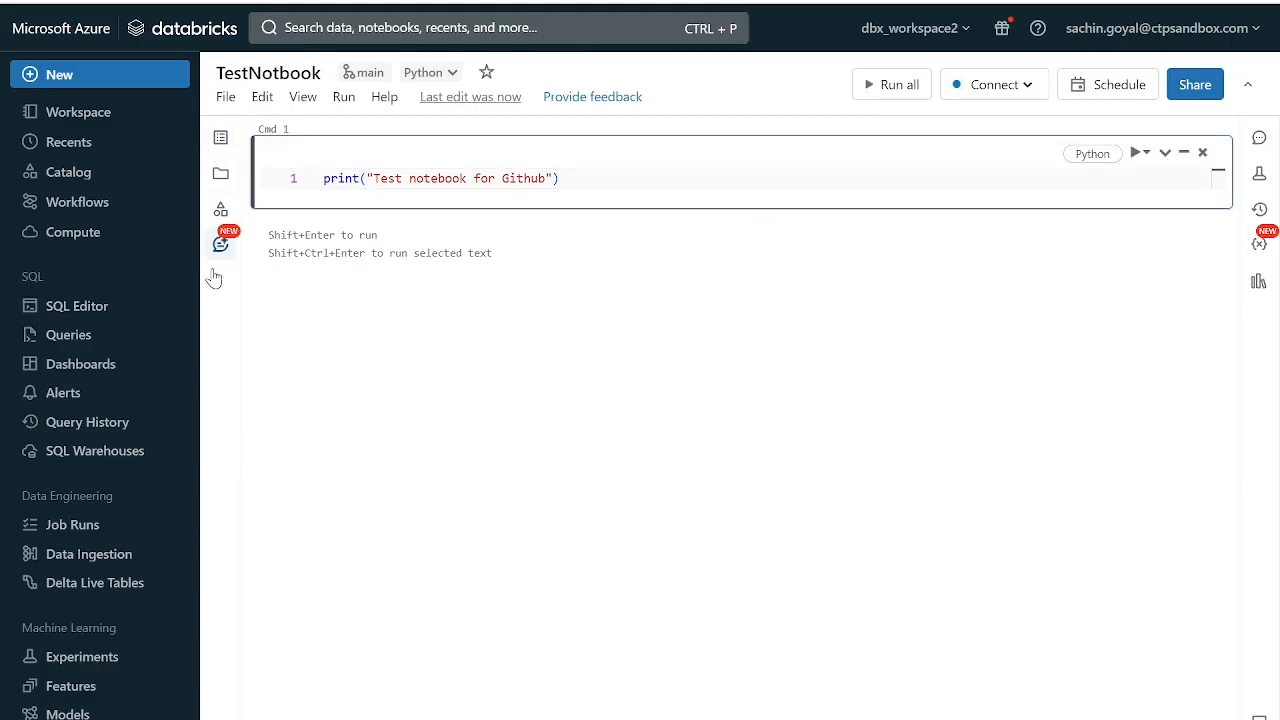
# - Commit and push TestNotbook.py from the DatabricksEngineerProject repo to the main branch with the commit message Testfile
pyautogui.click(222, 175)
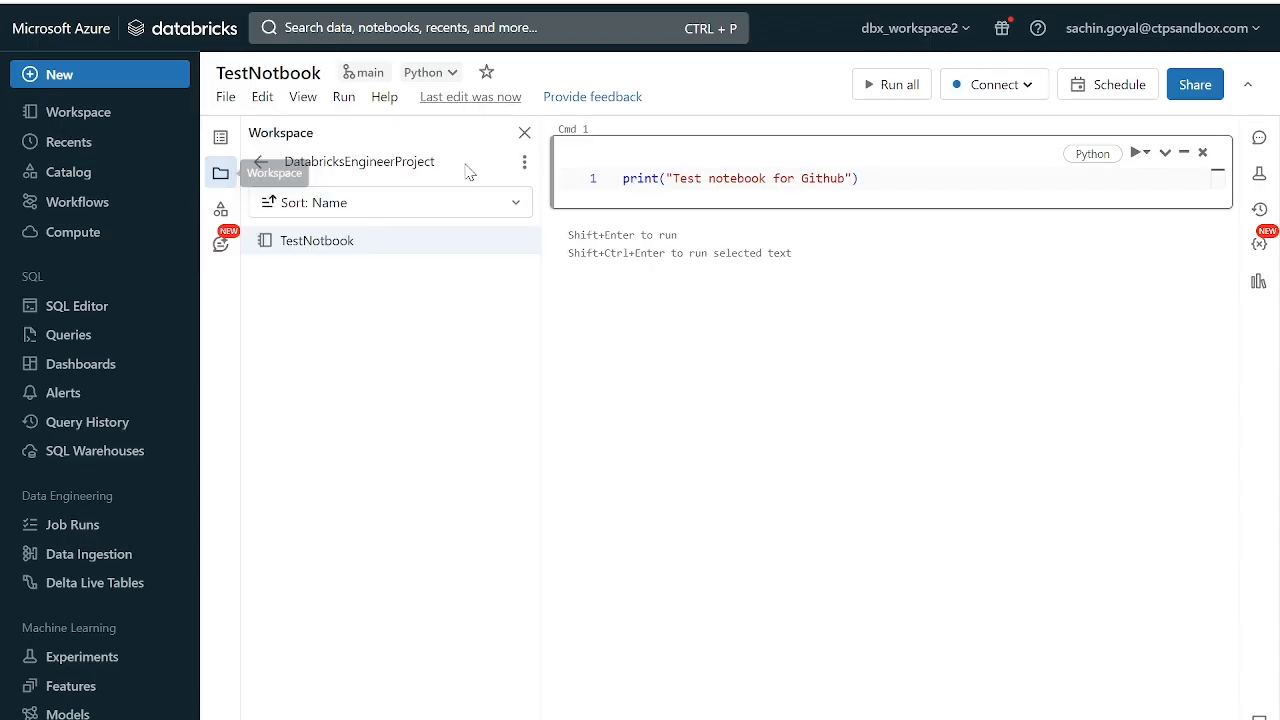
pyautogui.click(523, 166)
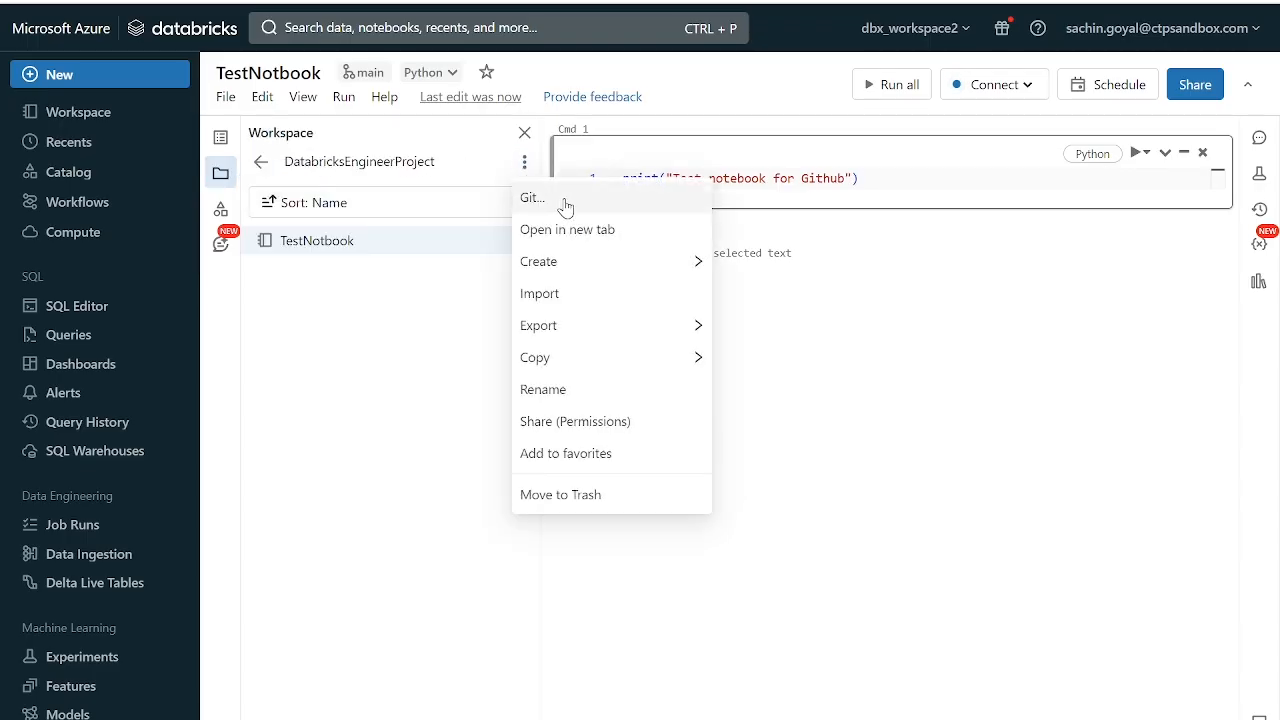
pyautogui.click(566, 203)
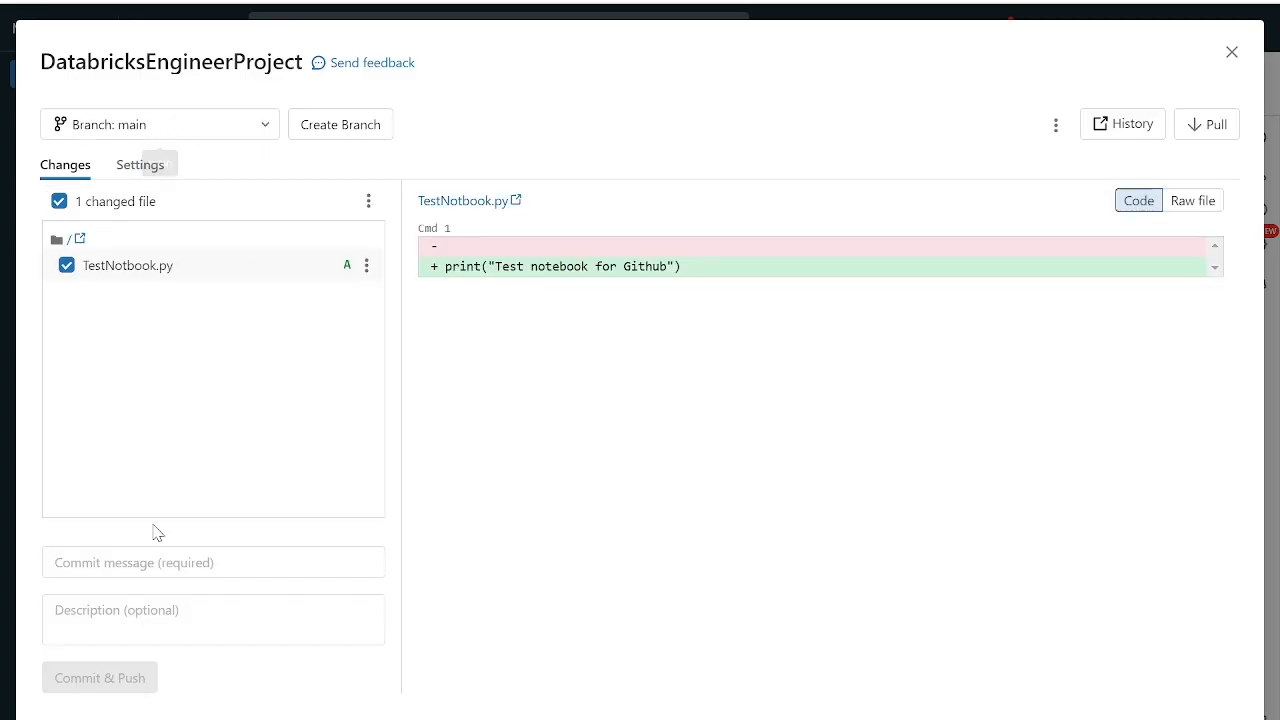
pyautogui.click(183, 566)
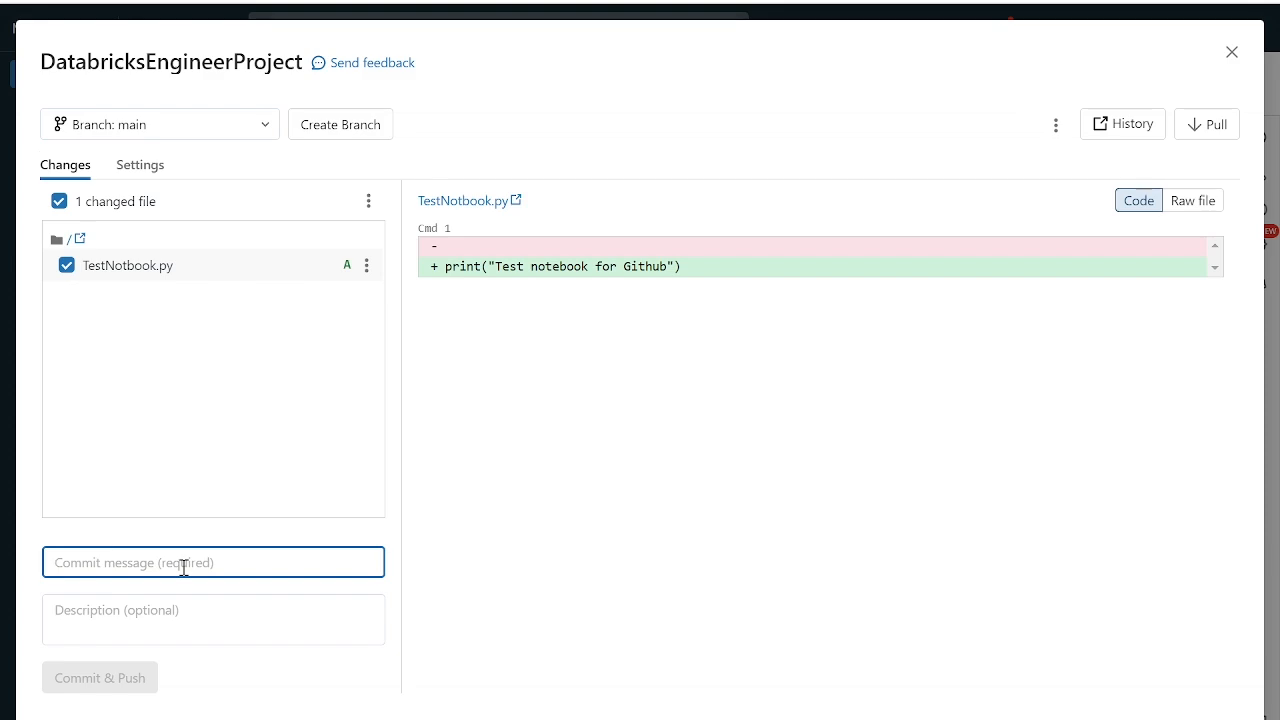
pyautogui.write('Tes')
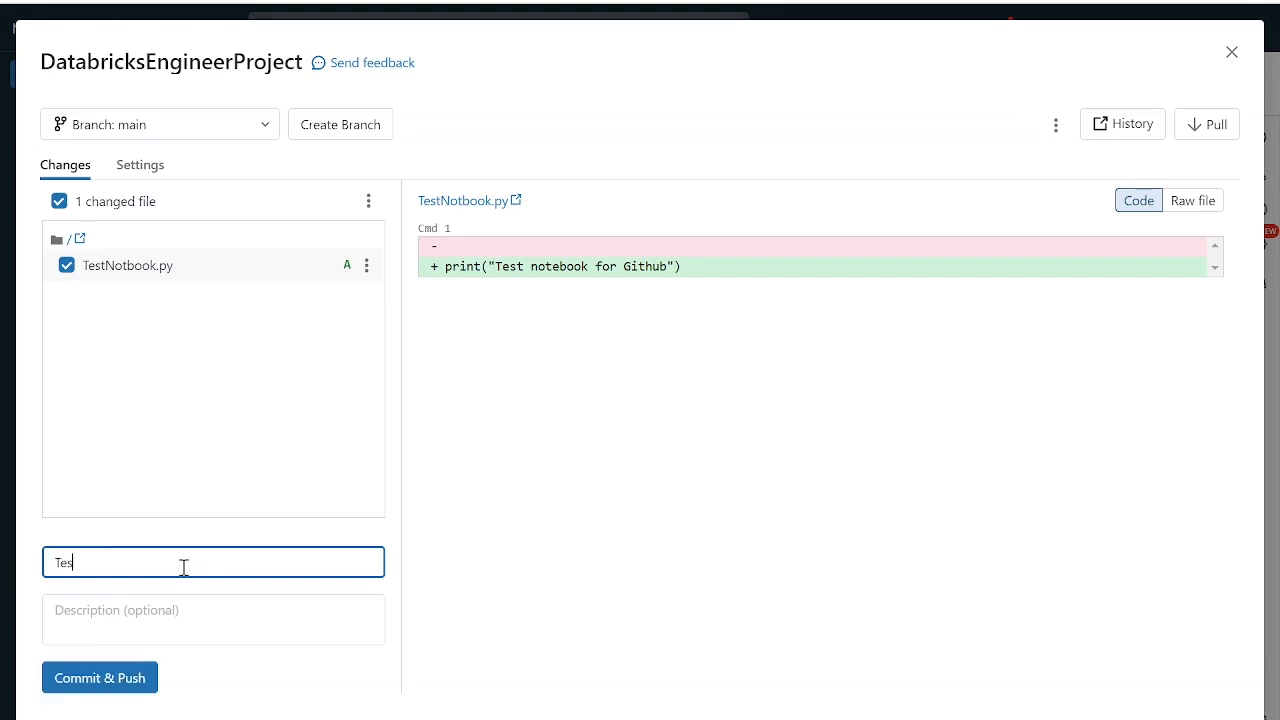
pyautogui.write('tfile')
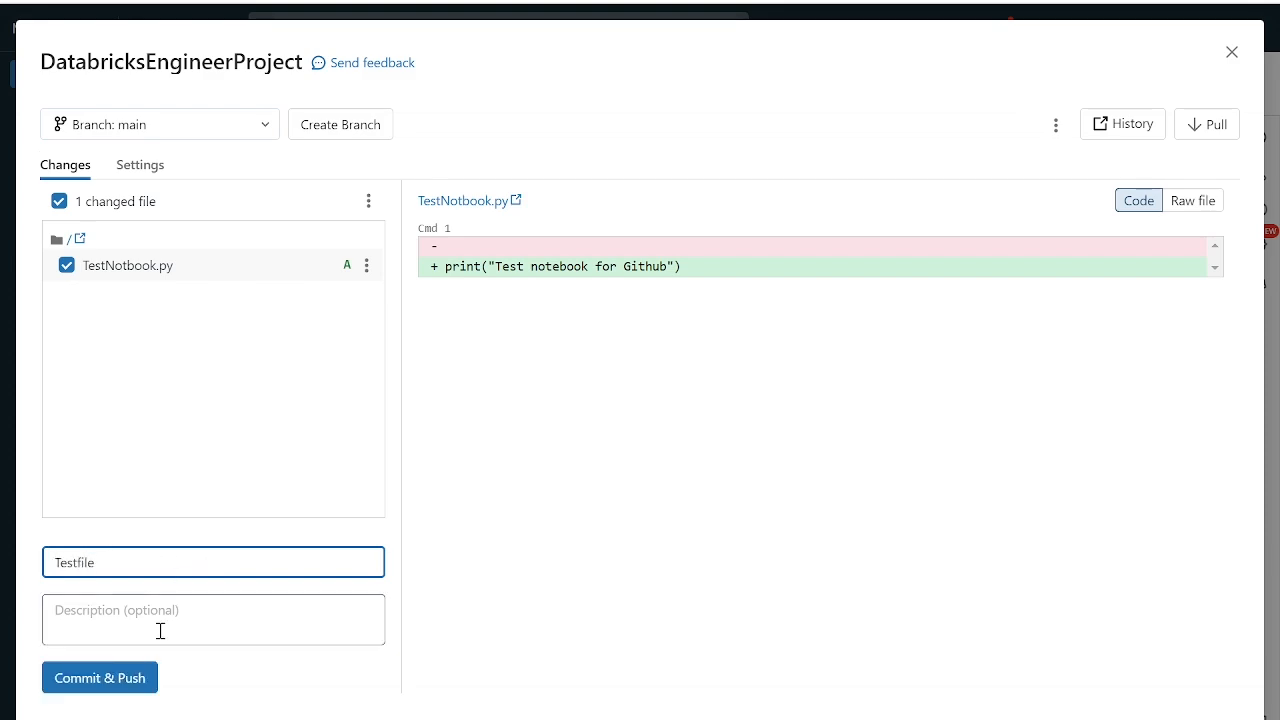
pyautogui.click(89, 677)
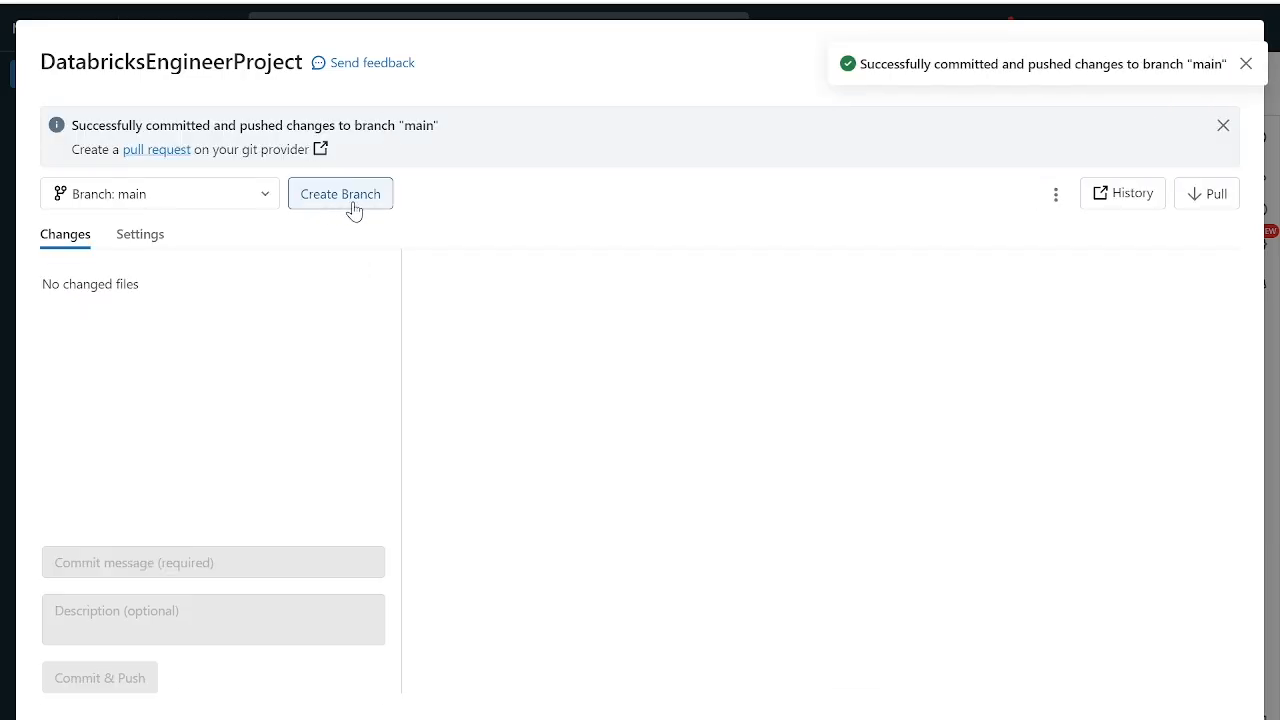
pyautogui.click(268, 194)
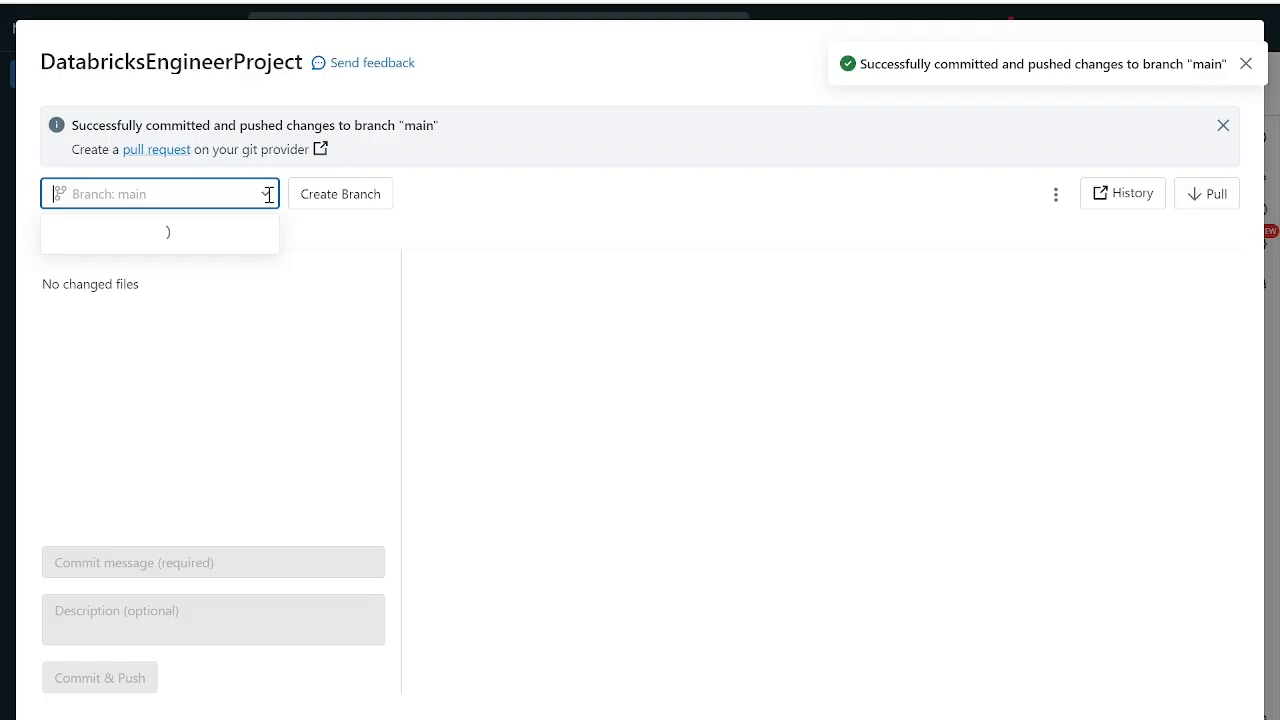
pyautogui.click(516, 224)
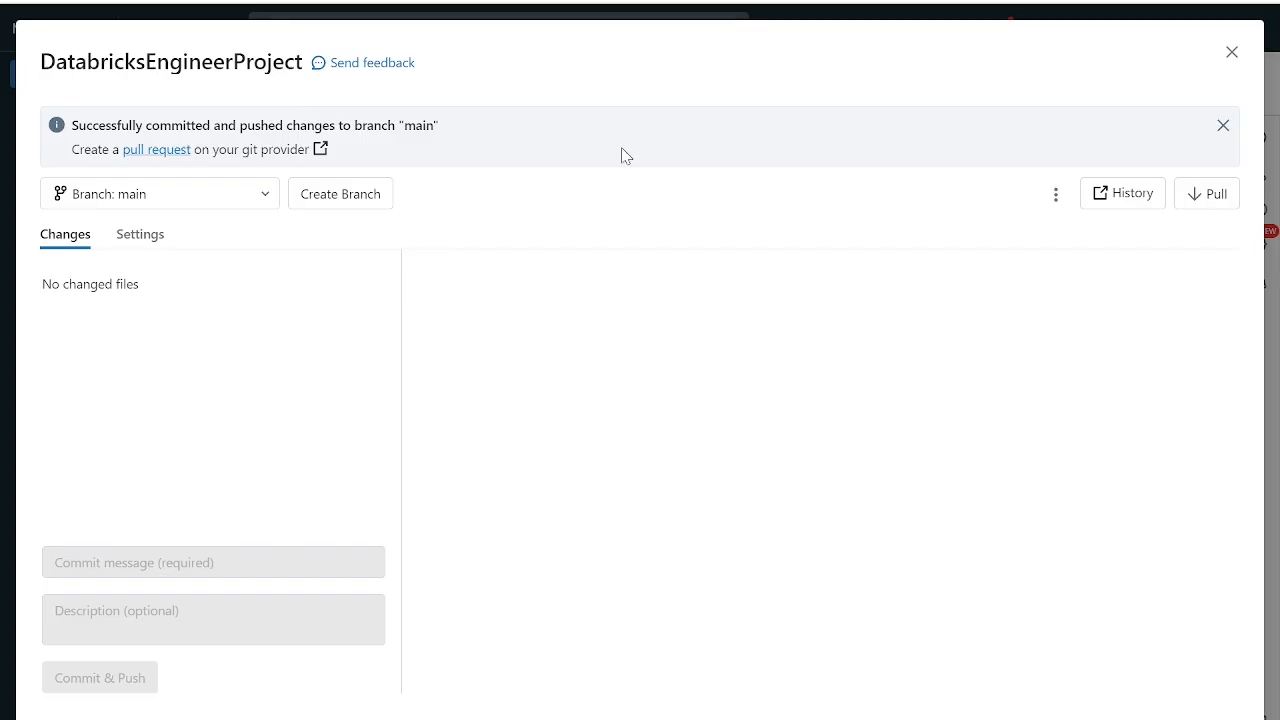
pyautogui.click(1232, 53)
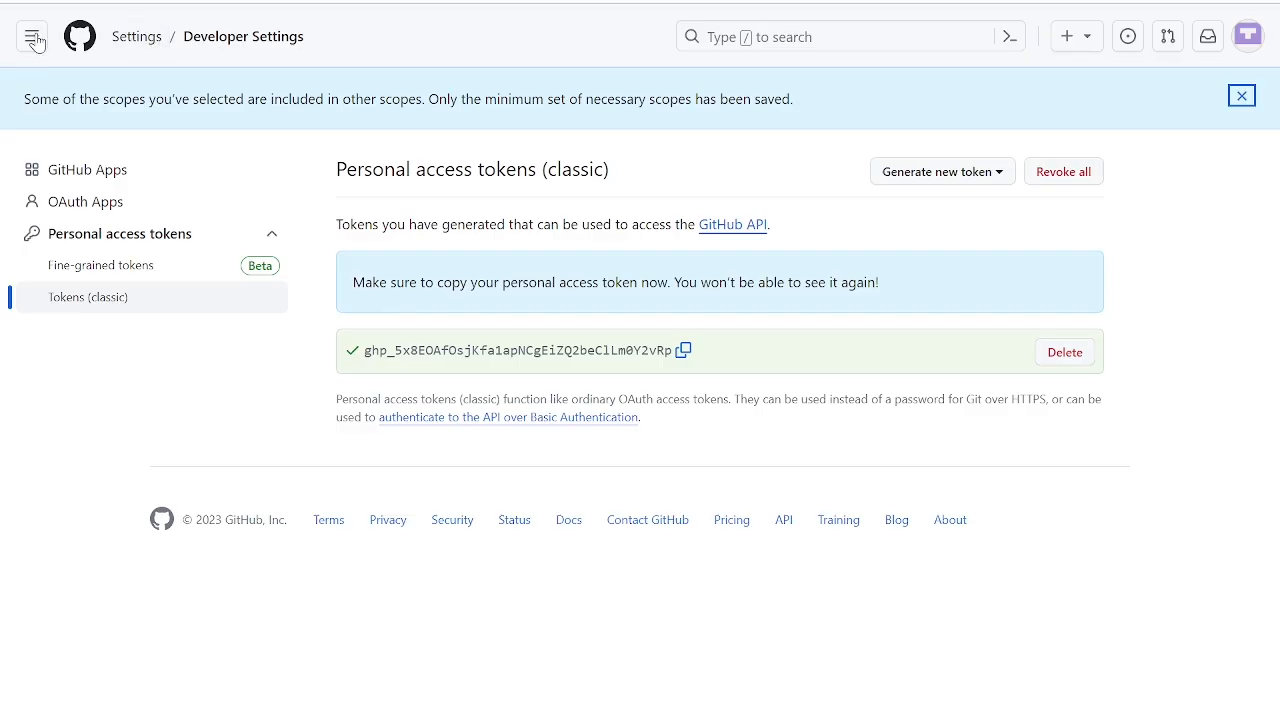
# - Switch to GitHub and check for the pushed TestNotbook.py file in the DatabricksEngineerProject repository
pyautogui.click(1246, 40)
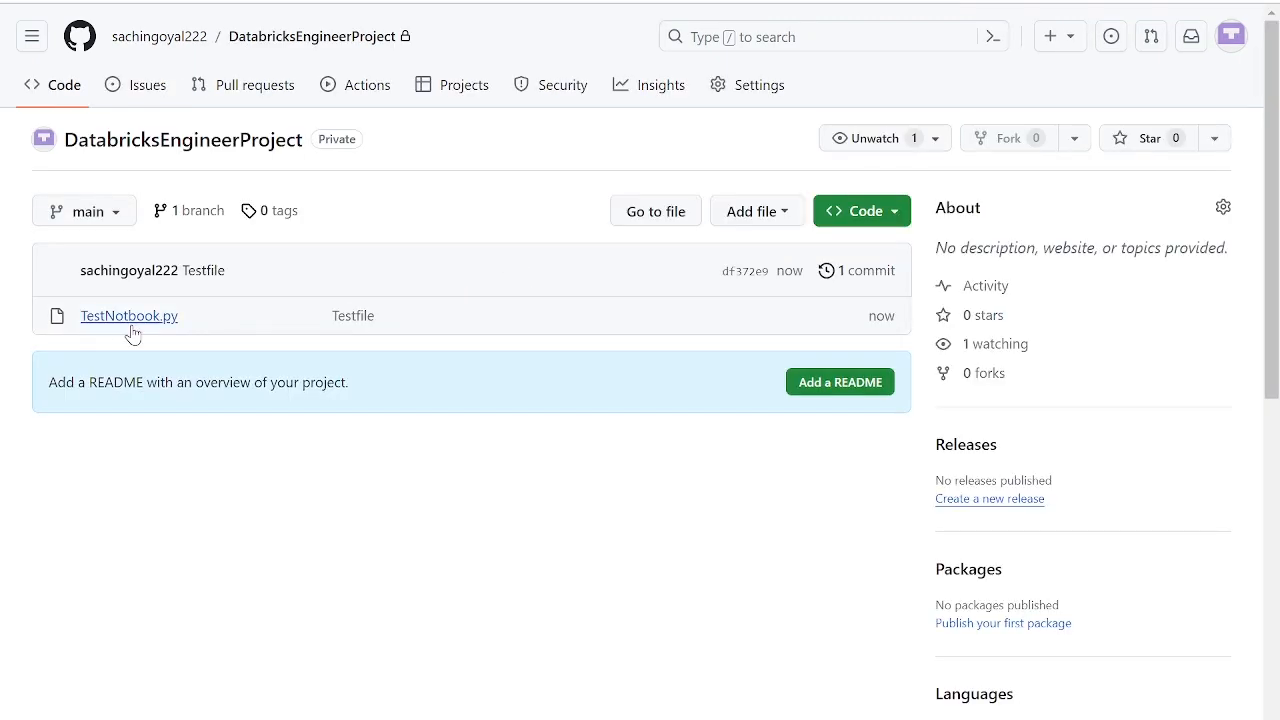
pyautogui.click(118, 318)
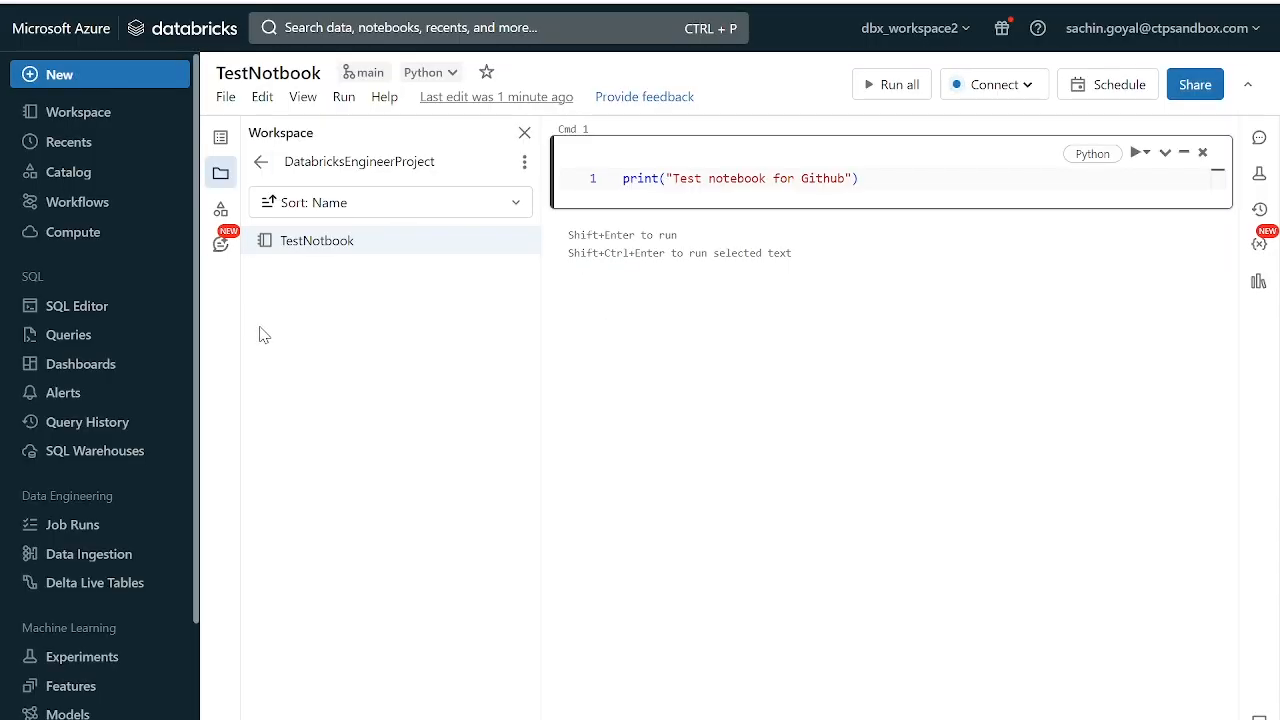
# - Switch to Azure Databricks, view the repo's parent folder, and hide the workspace browser beside the notebook
pyautogui.click(261, 162)
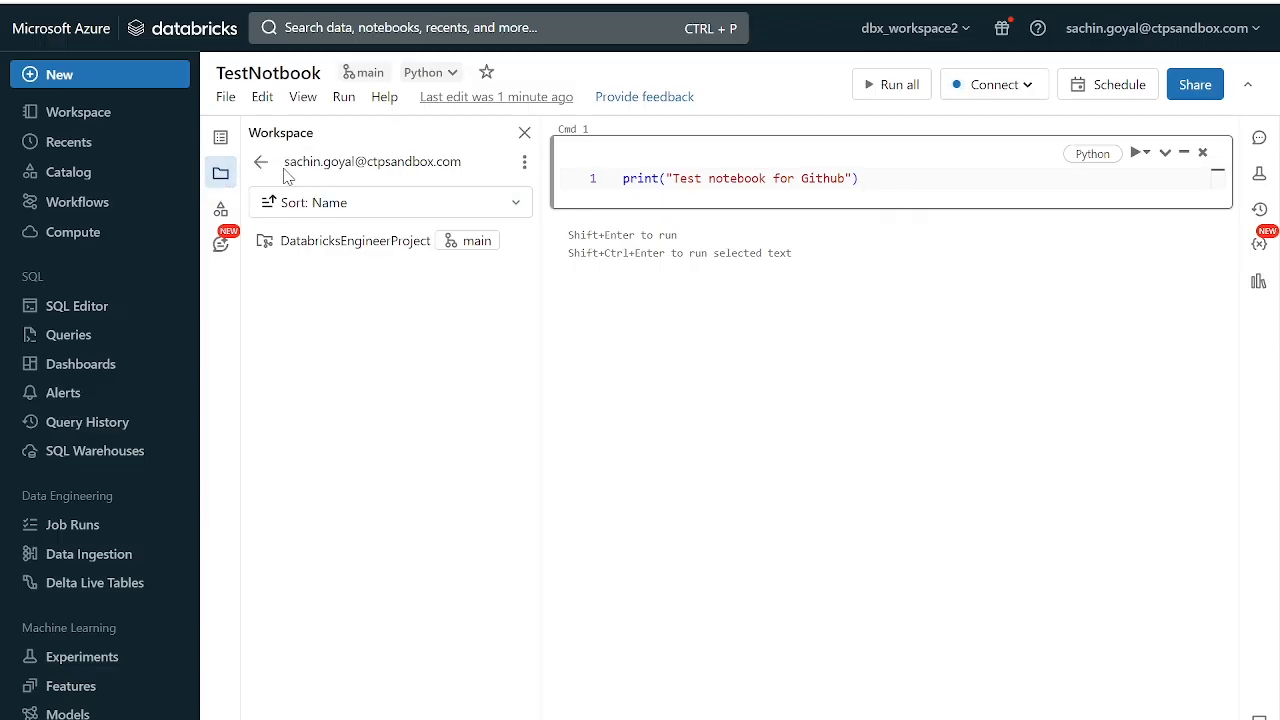
pyautogui.click(219, 175)
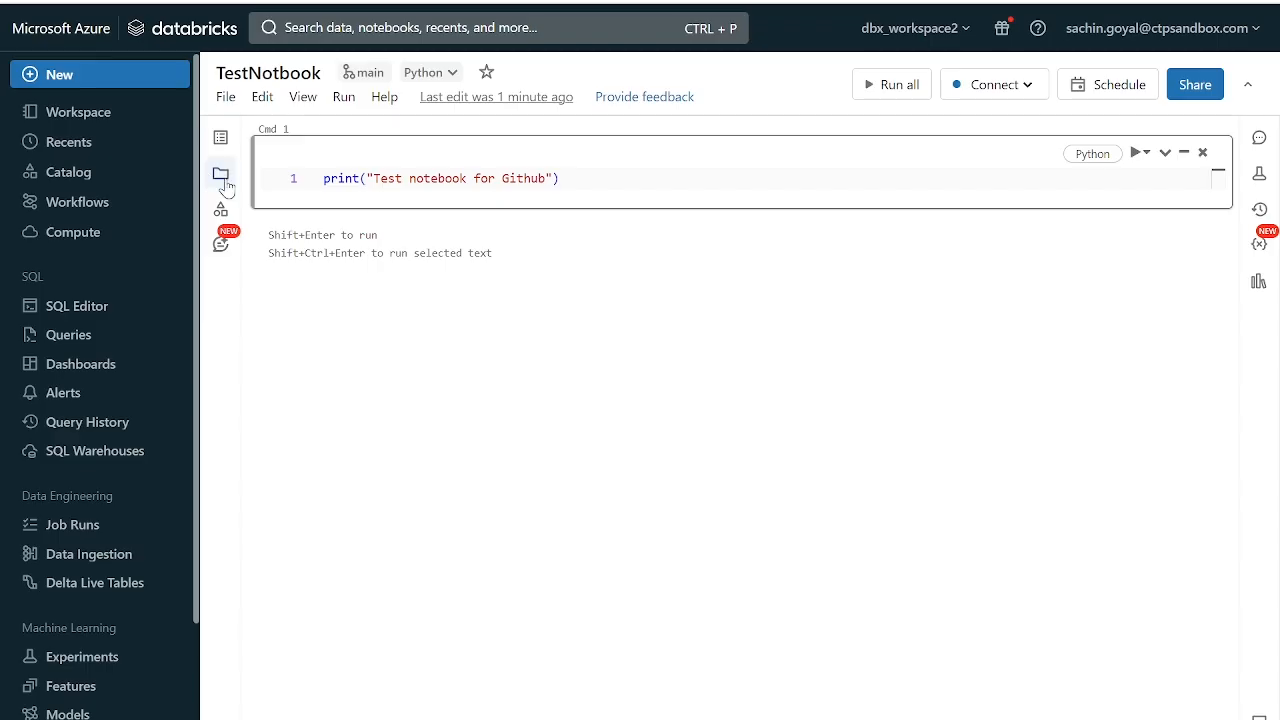
# - Open the DatabricksEngineerProject repo in the workspace browser and review its available actions and the item types that can be added
pyautogui.click(220, 175)
pyautogui.click(106, 120)
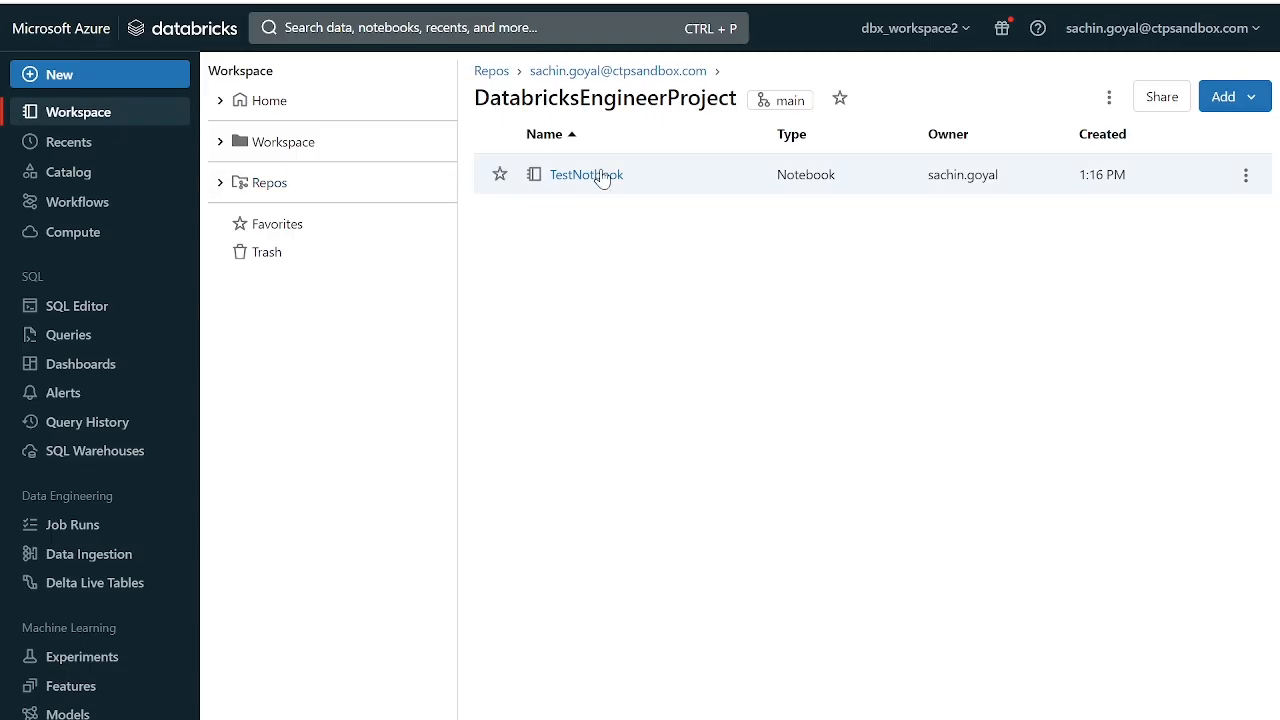
pyautogui.click(1109, 97)
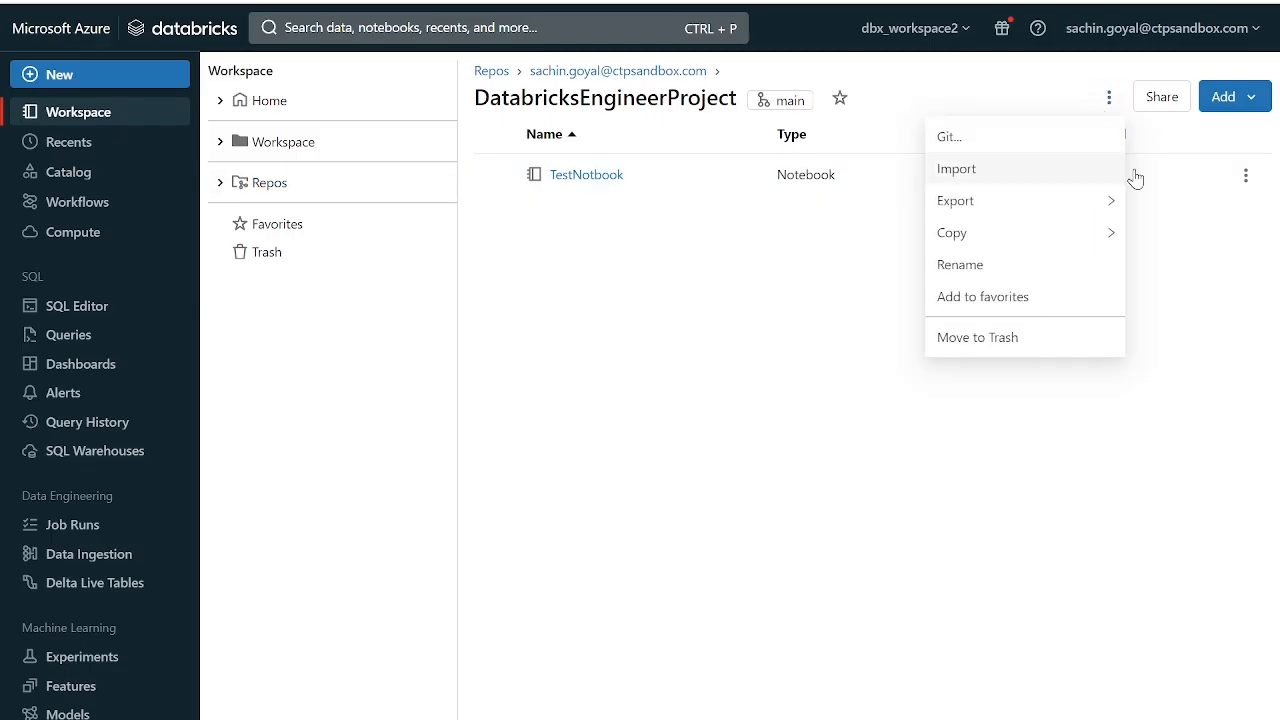
pyautogui.click(1252, 97)
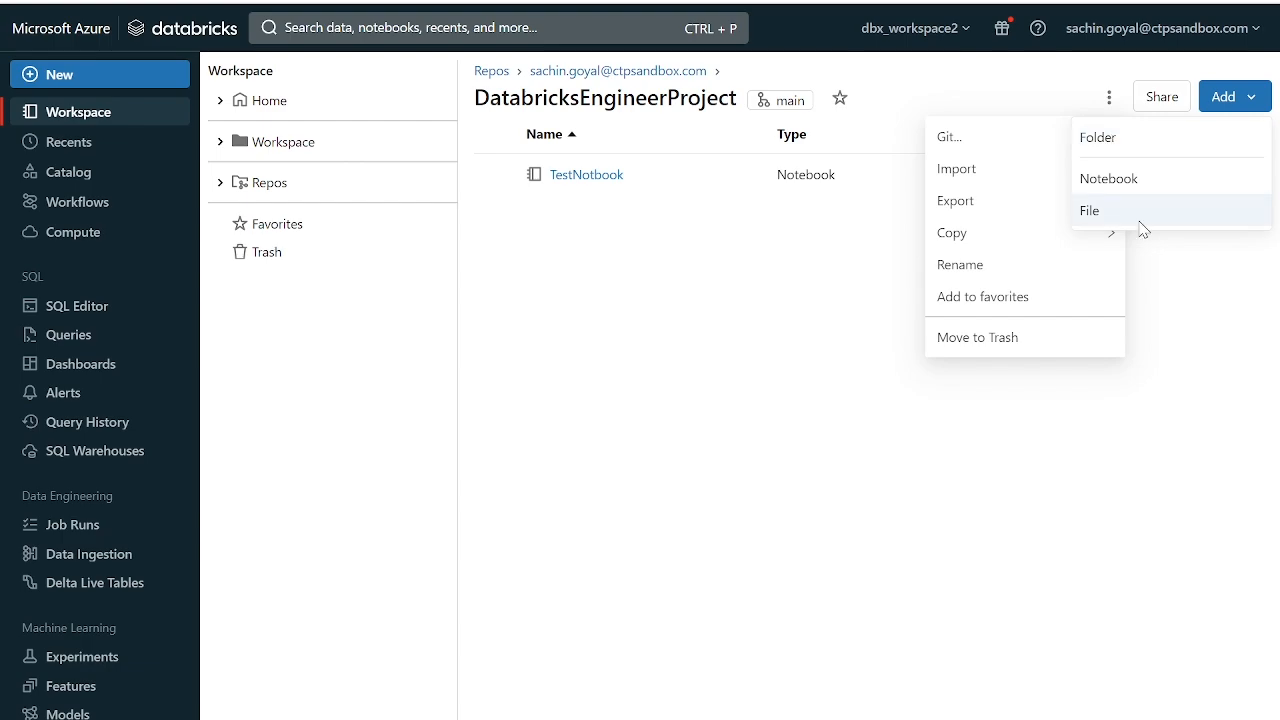
pyautogui.click(1196, 309)
pyautogui.click(1252, 100)
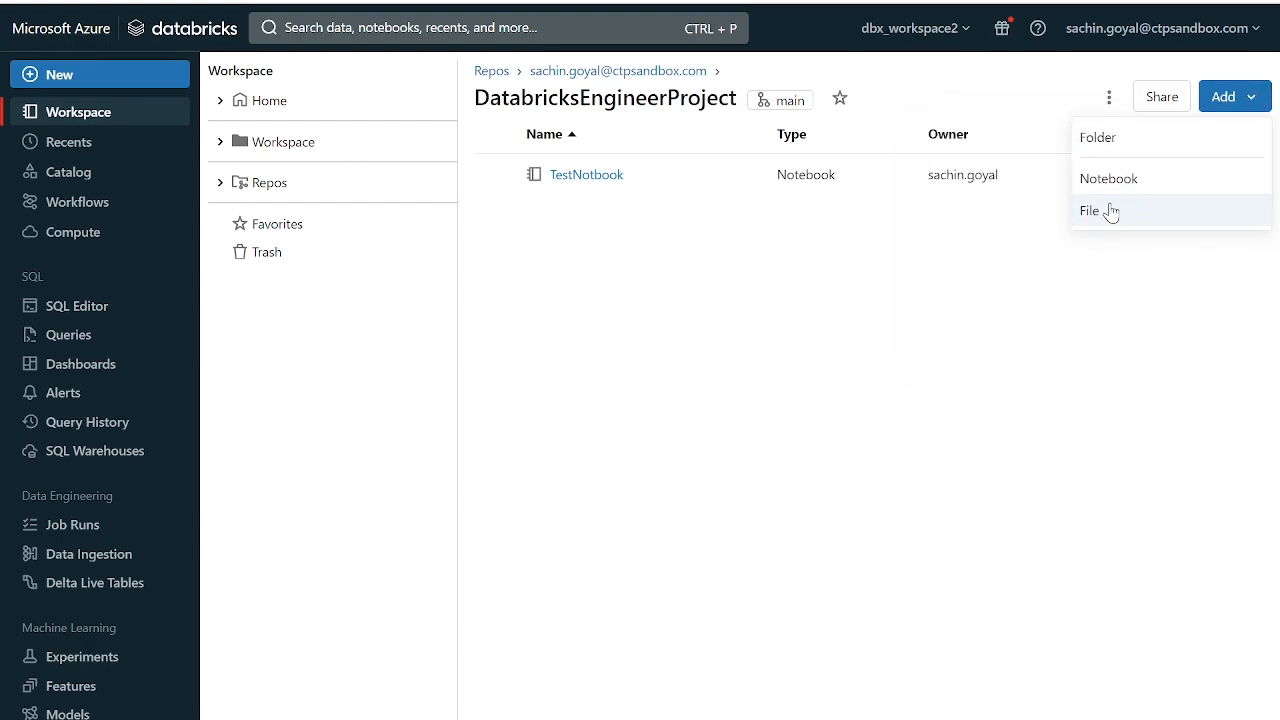
# - Expand the Workspace folder, open its Users folder, and review the item types that can be added there
pyautogui.click(221, 143)
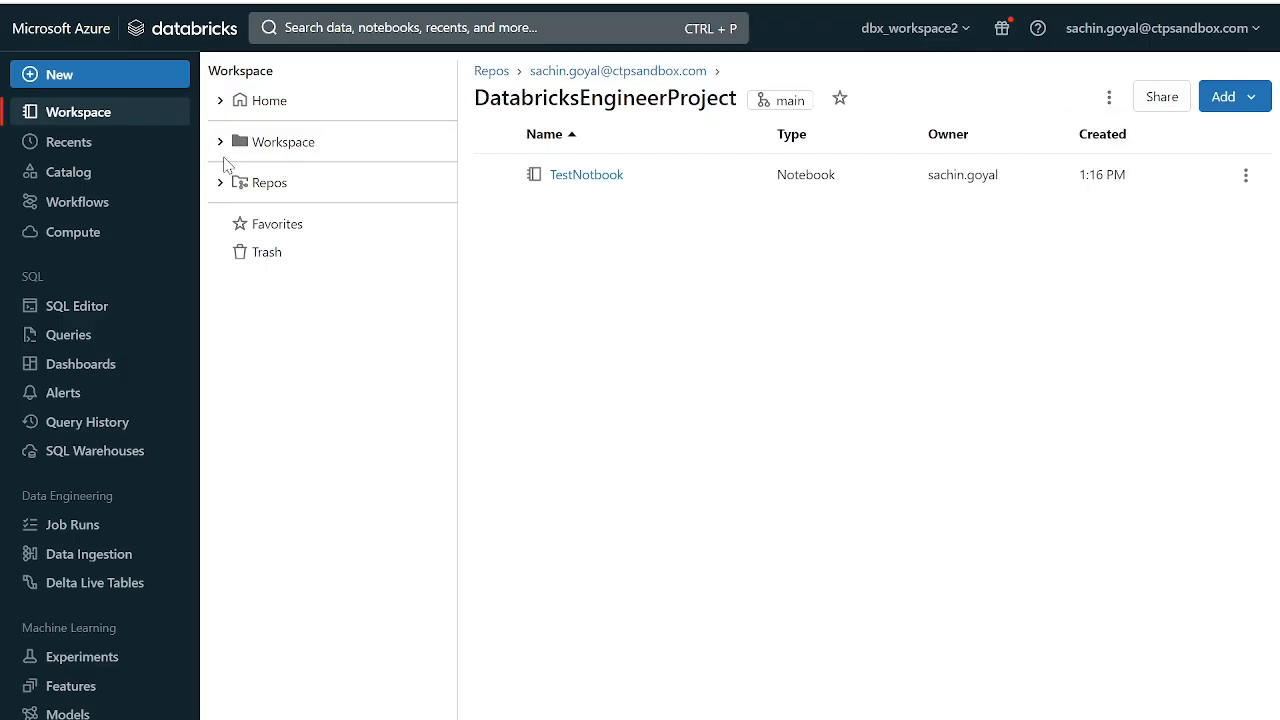
pyautogui.click(220, 143)
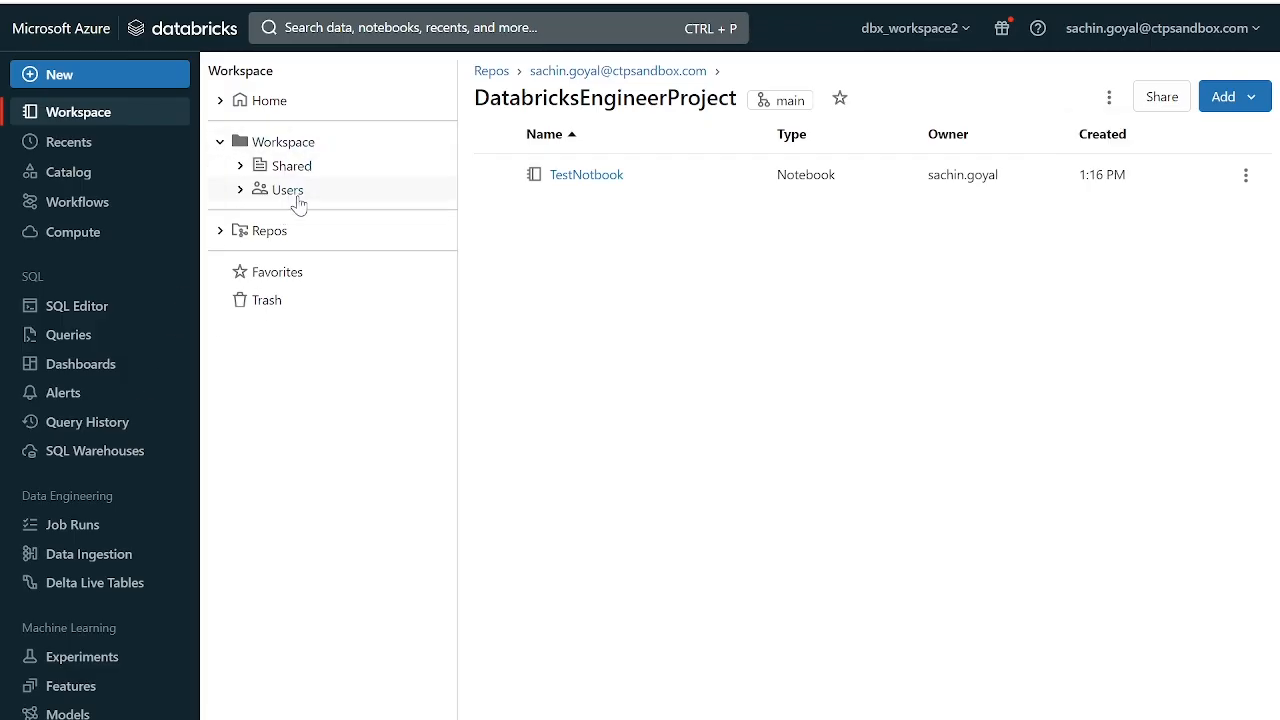
pyautogui.click(290, 191)
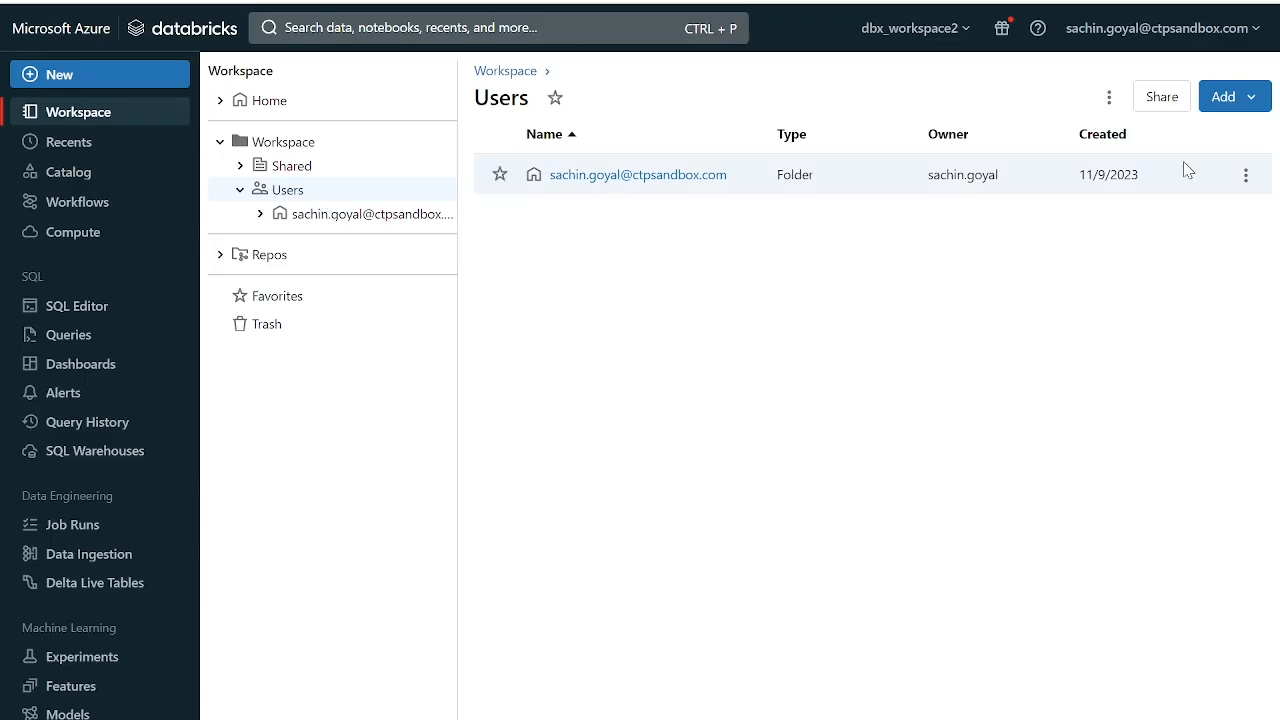
pyautogui.click(1258, 104)
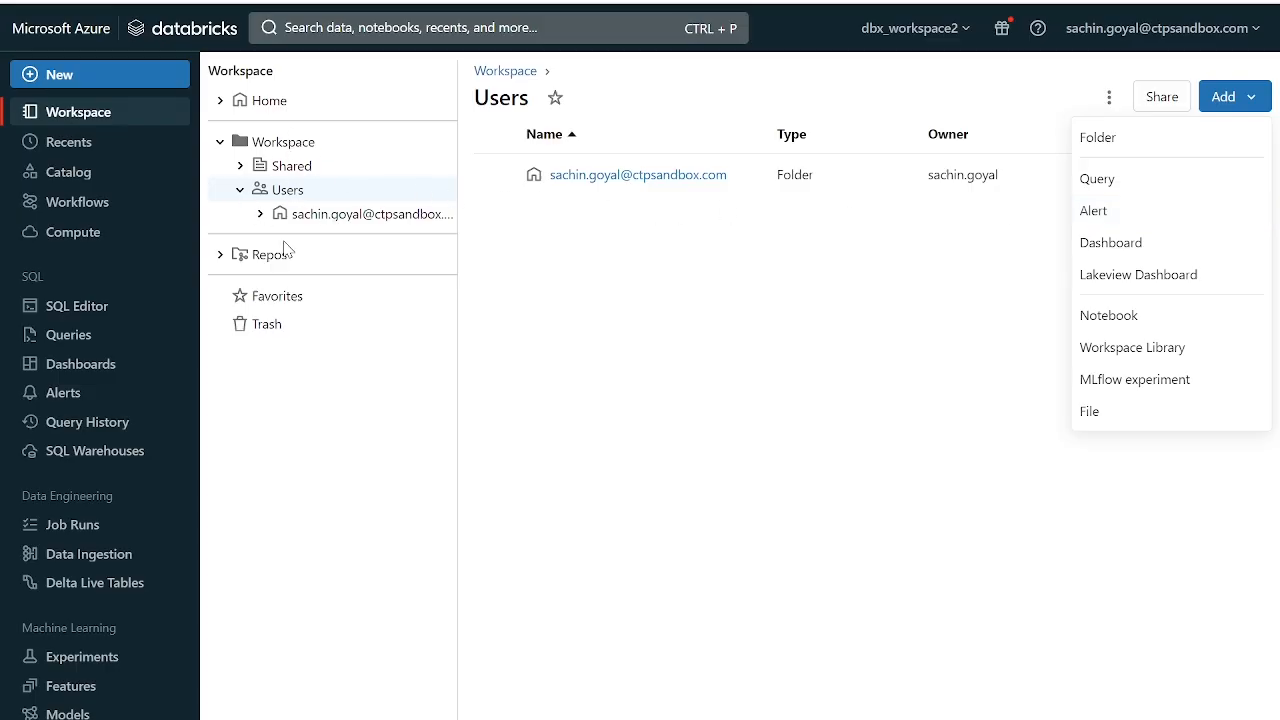
# - Expand Repos and the user's folder inside it down to the DatabricksEngineerProject repo
pyautogui.click(221, 266)
pyautogui.click(220, 257)
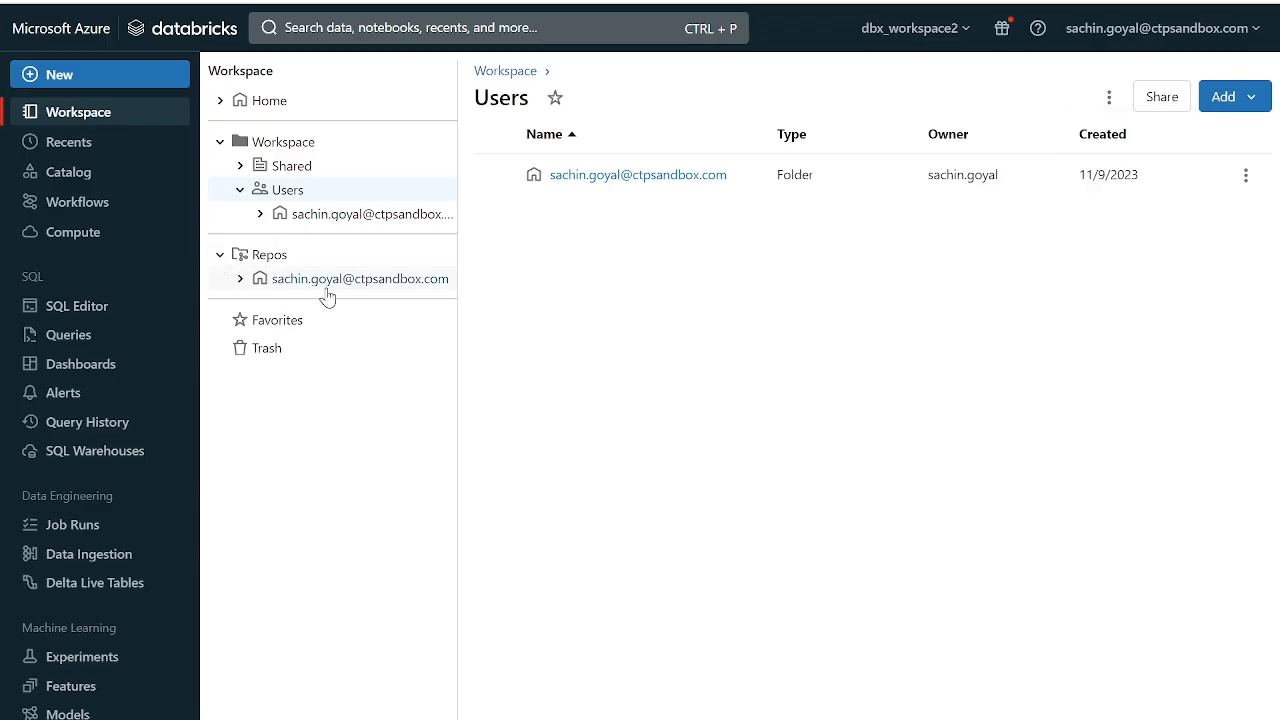
pyautogui.click(241, 280)
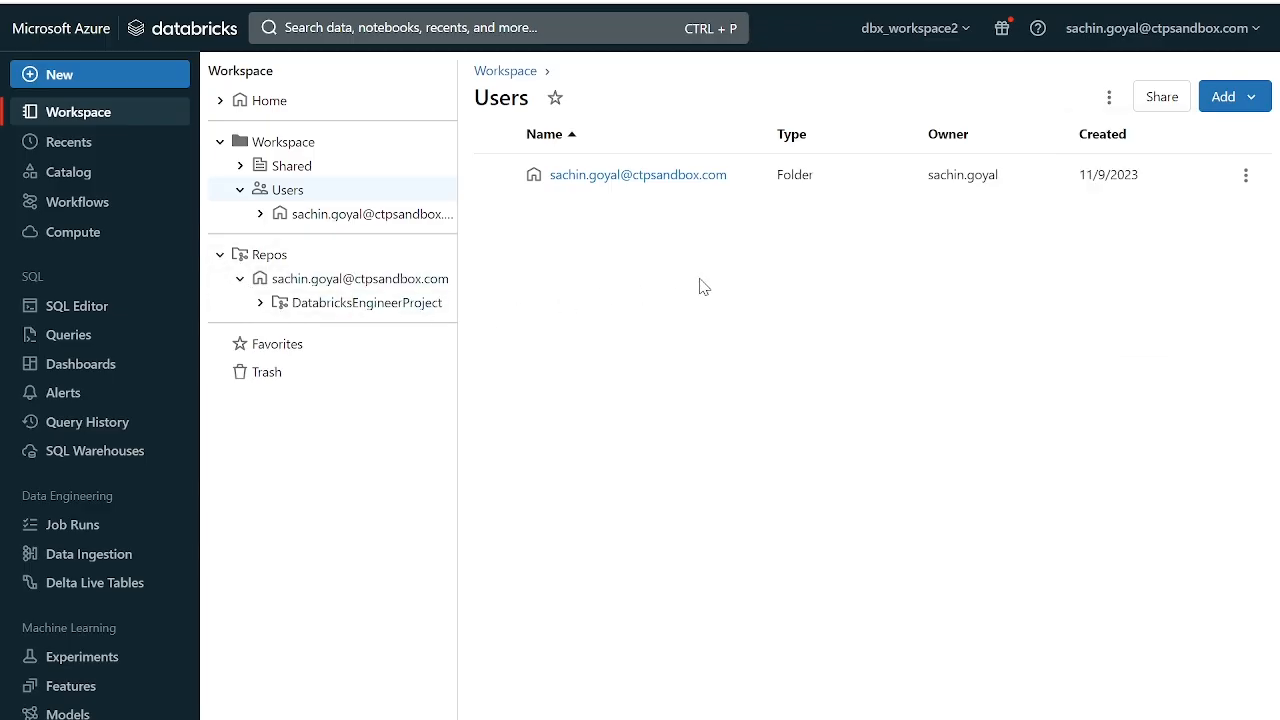